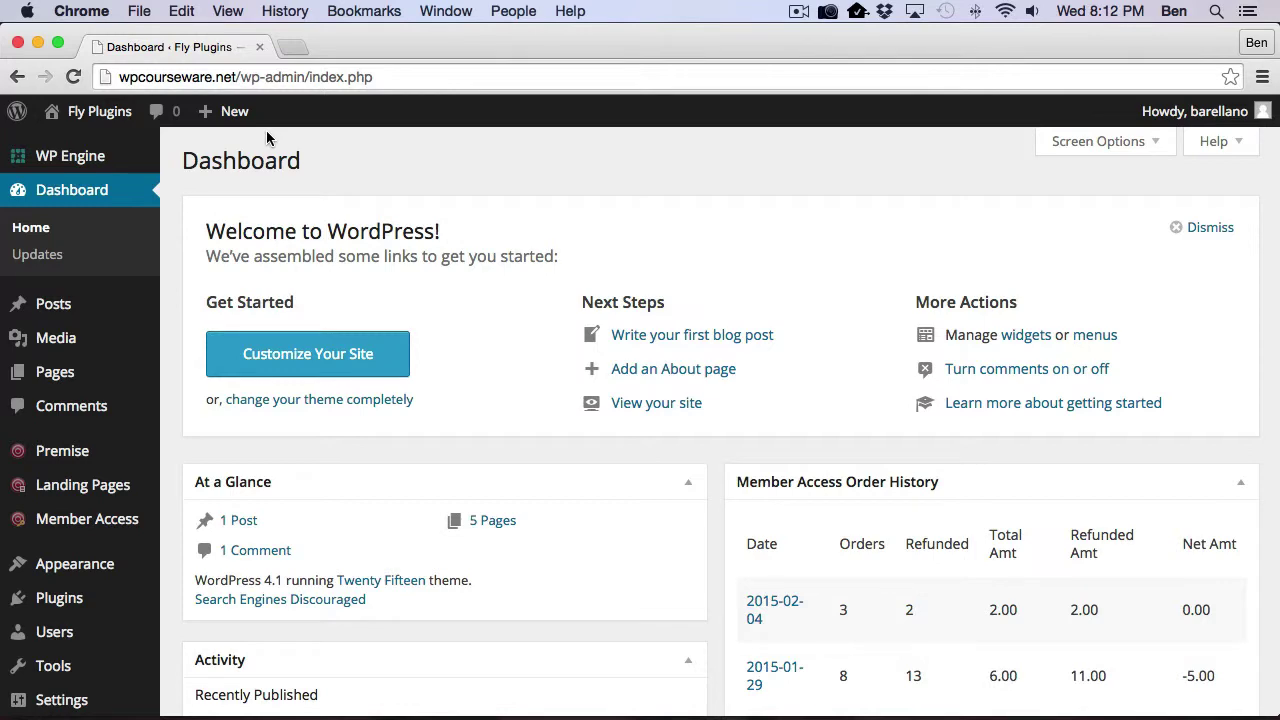
Step: Review the Plugins list: Premise, WP Courseware and Premise Membership active, only WordPress Database Reset inactive
click(62, 602)
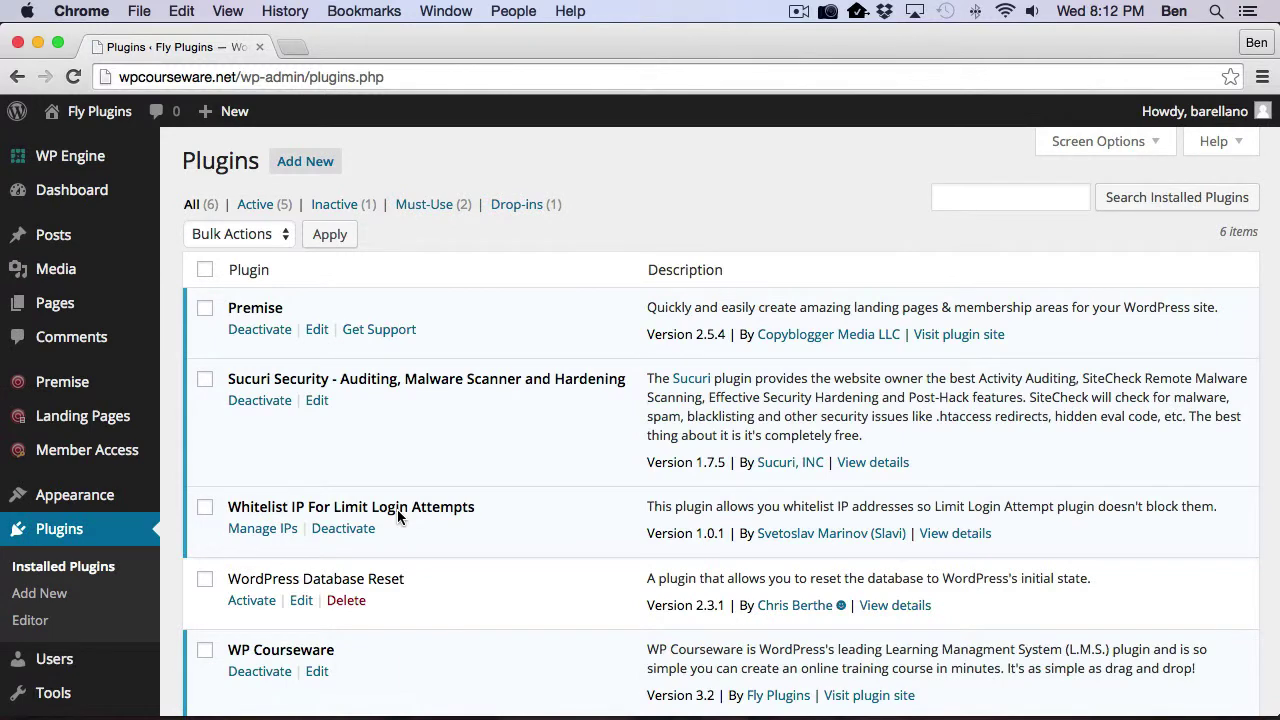
scroll(397, 512, down, 5)
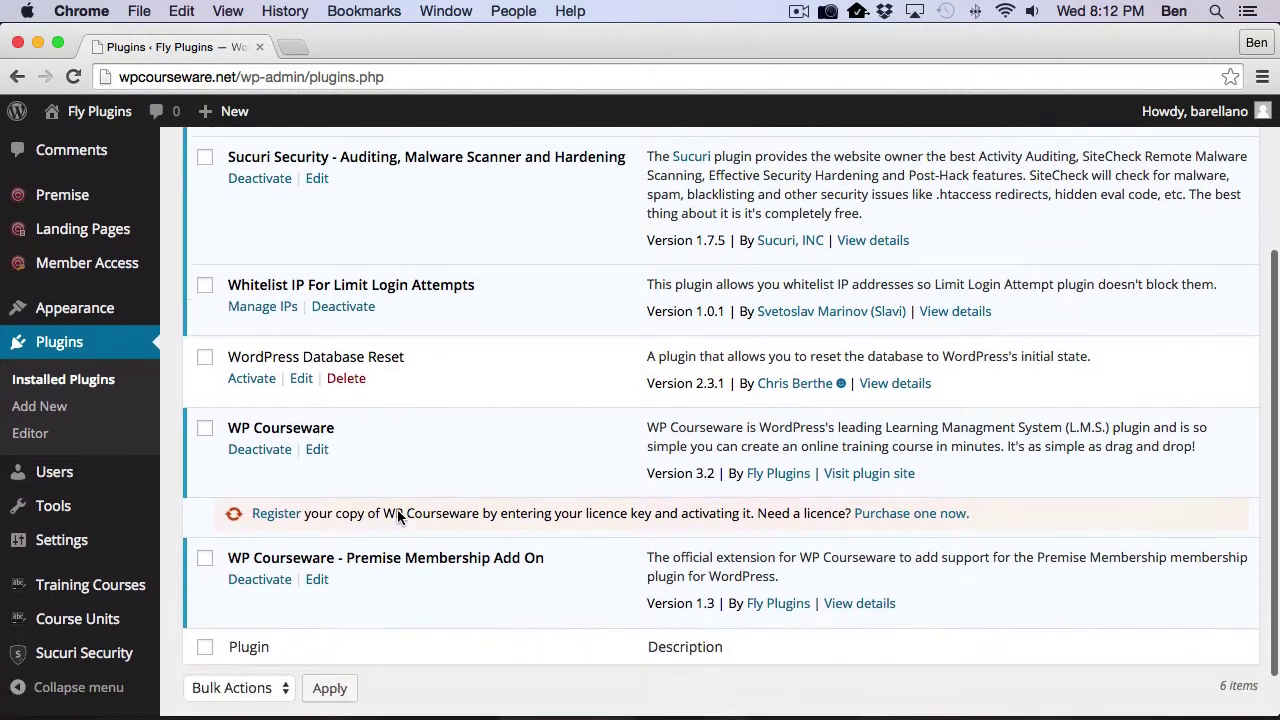
scroll(399, 516, up, 4)
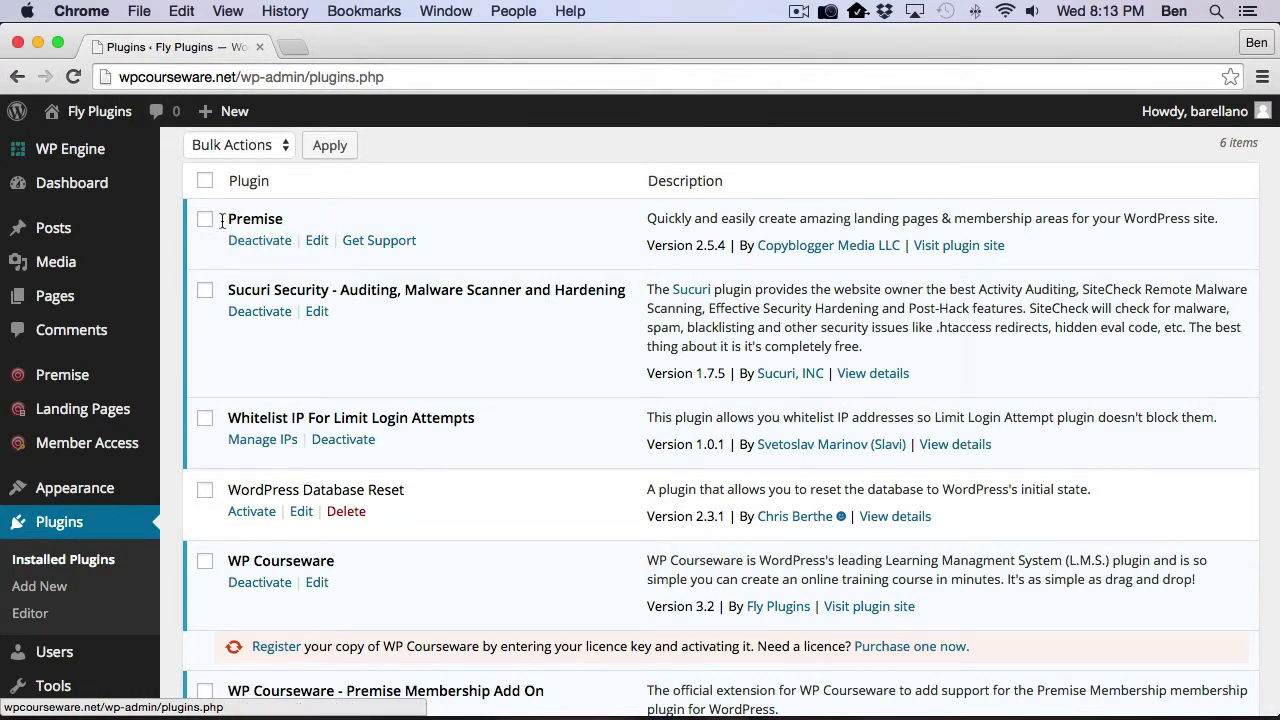
scroll(477, 255, down, 5)
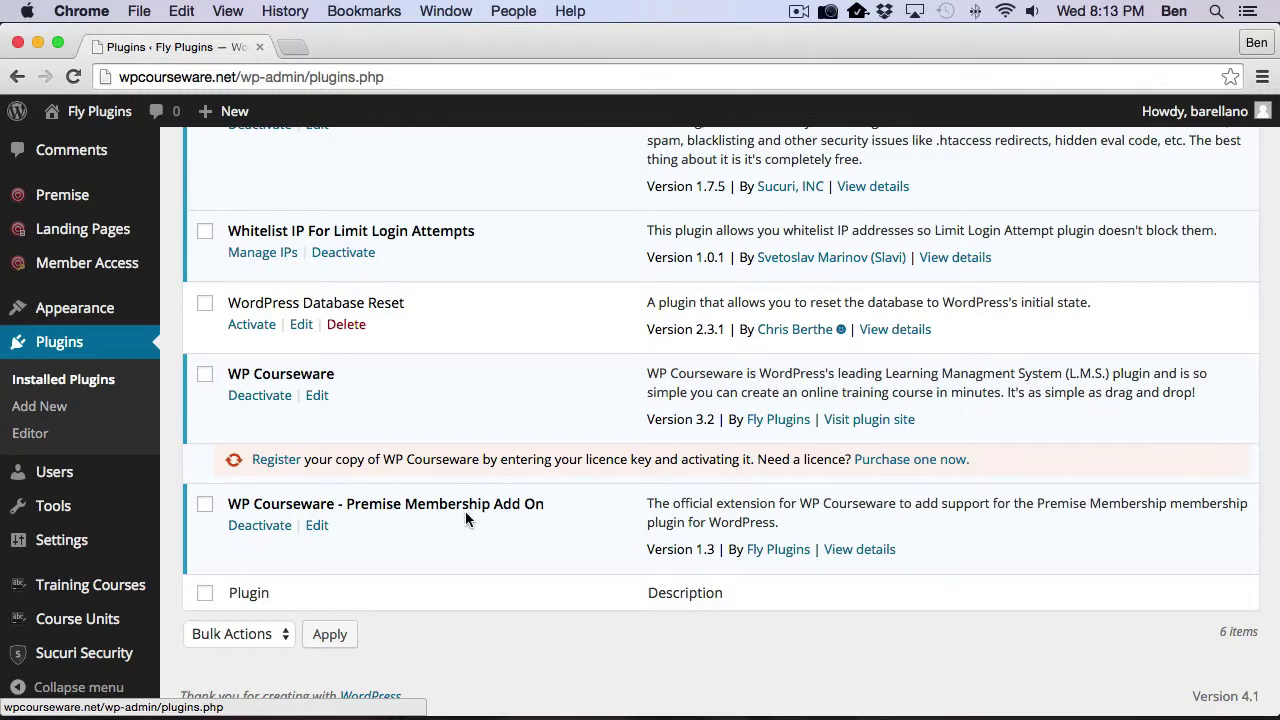
scroll(528, 415, up, 5)
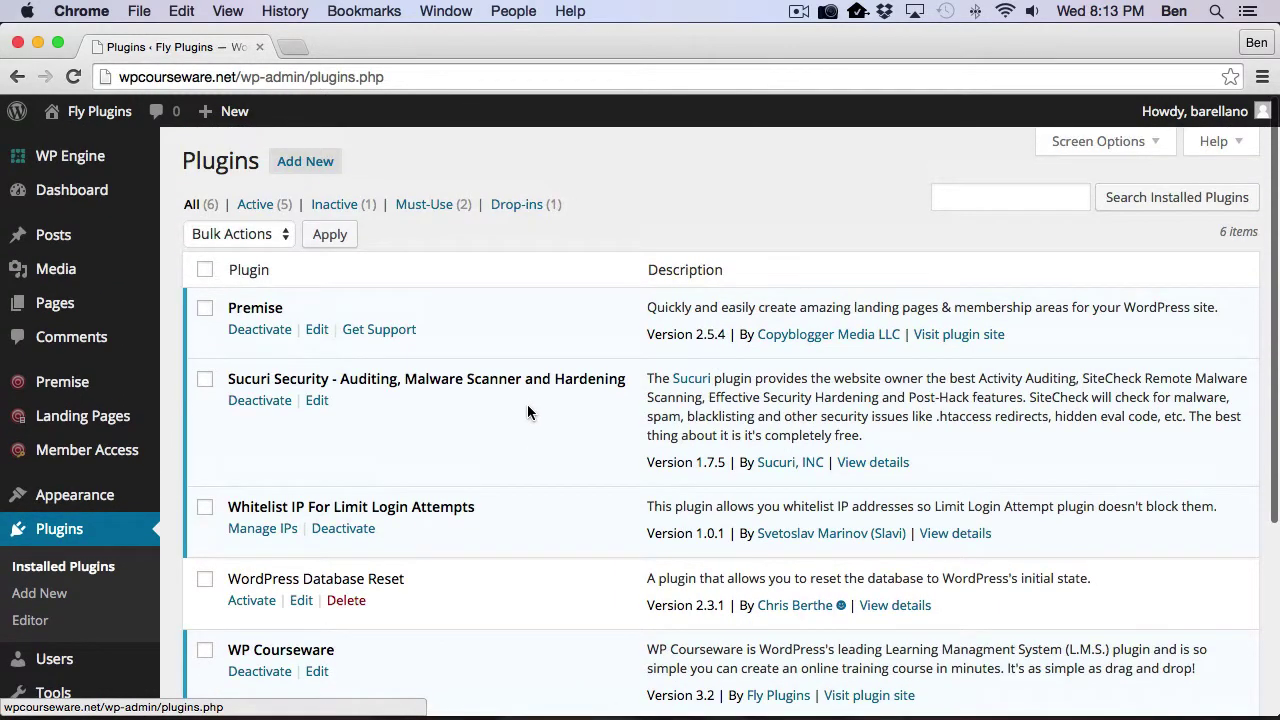
mouse_move(55, 384)
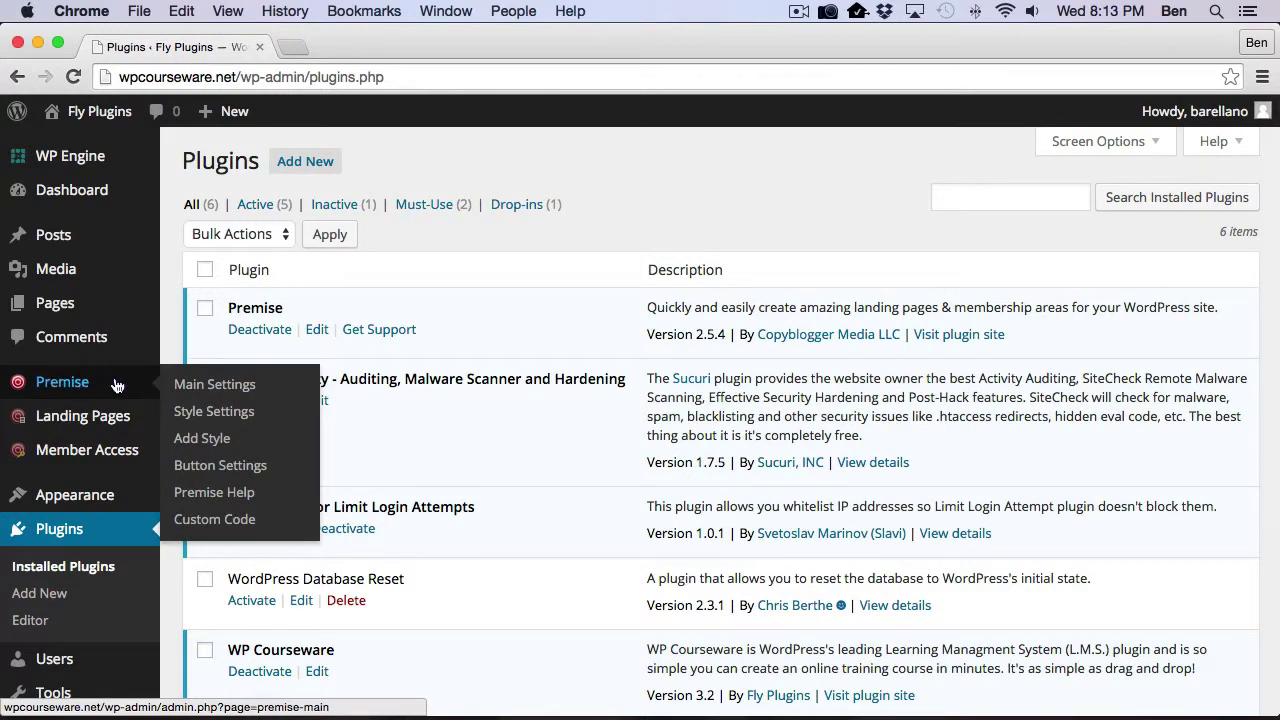
Step: Open Premise Main Settings and confirm an API key is set and the membership module is enabled
click(217, 386)
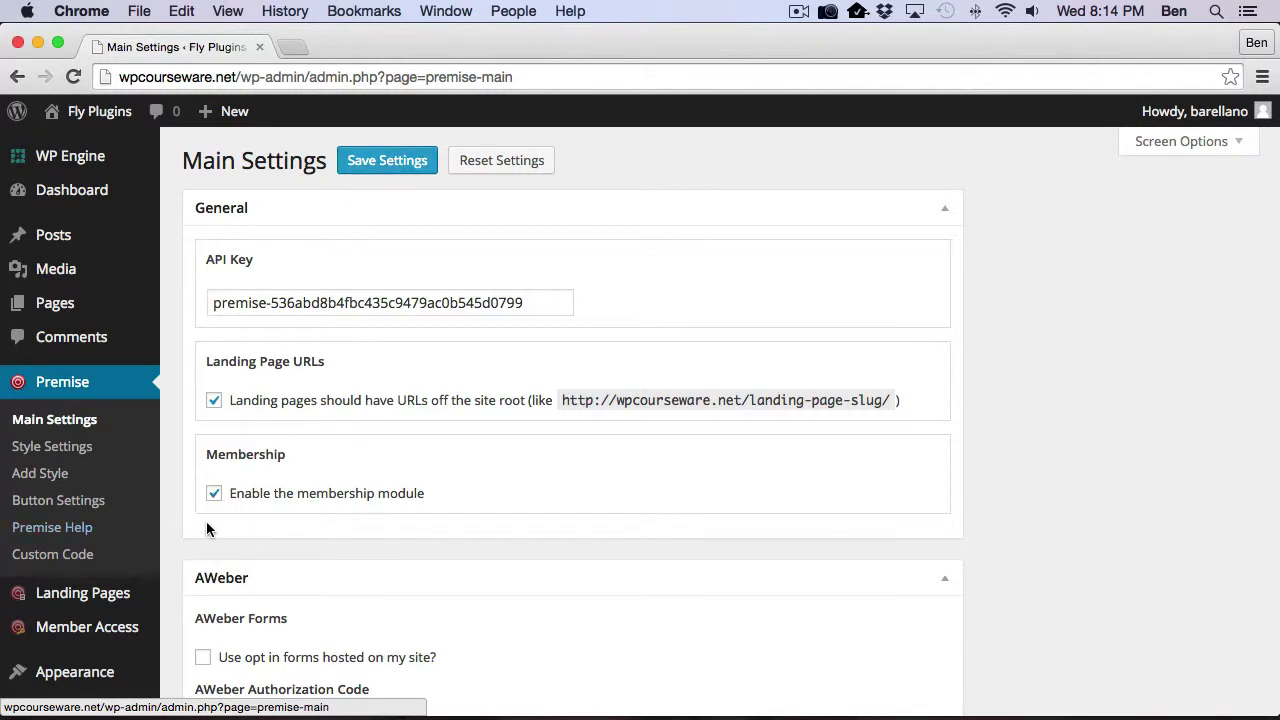
scroll(135, 531, down, 1)
scroll(128, 531, down, 2)
mouse_move(128, 531)
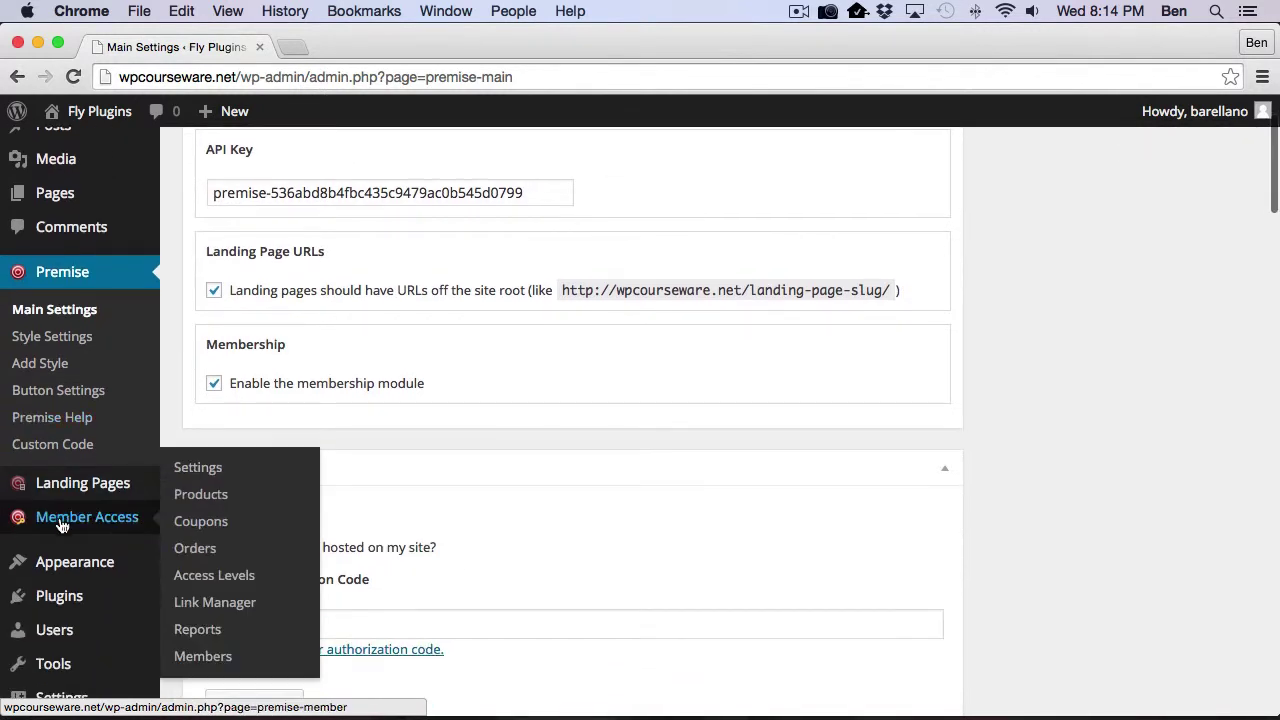
Step: Review Premise's Member Access settings and the list of Products A, B and C
click(115, 524)
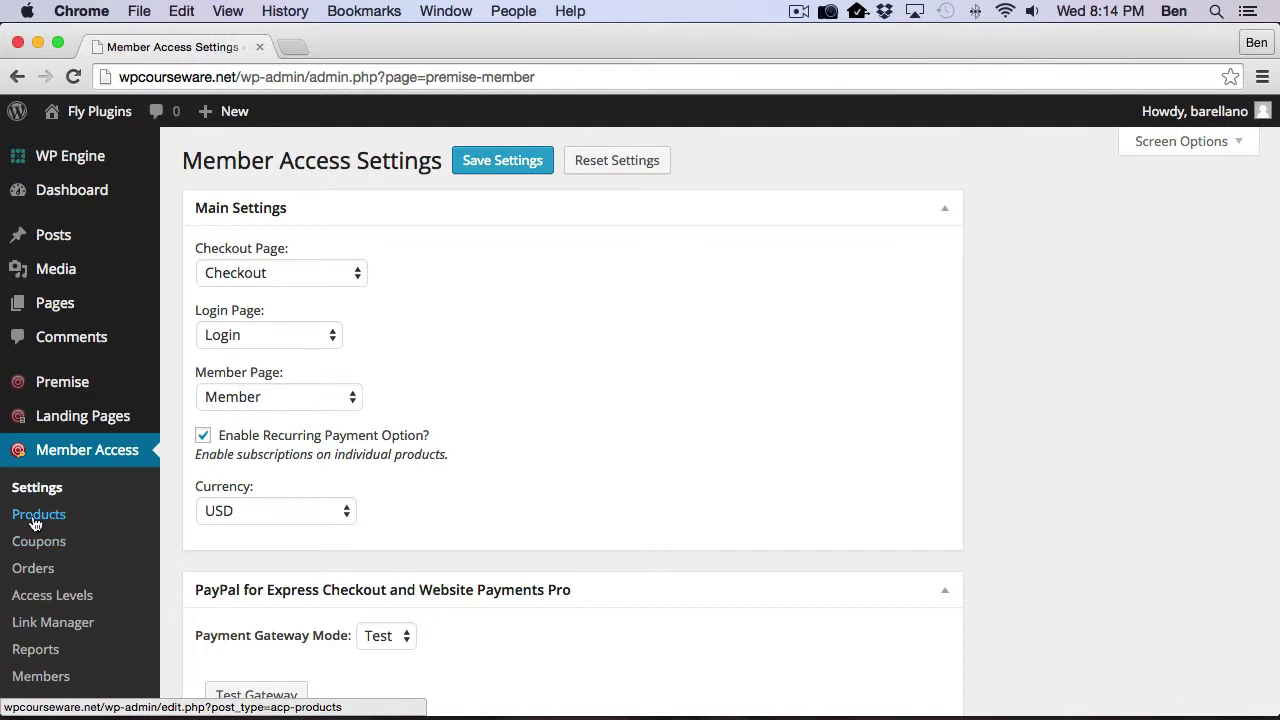
click(42, 517)
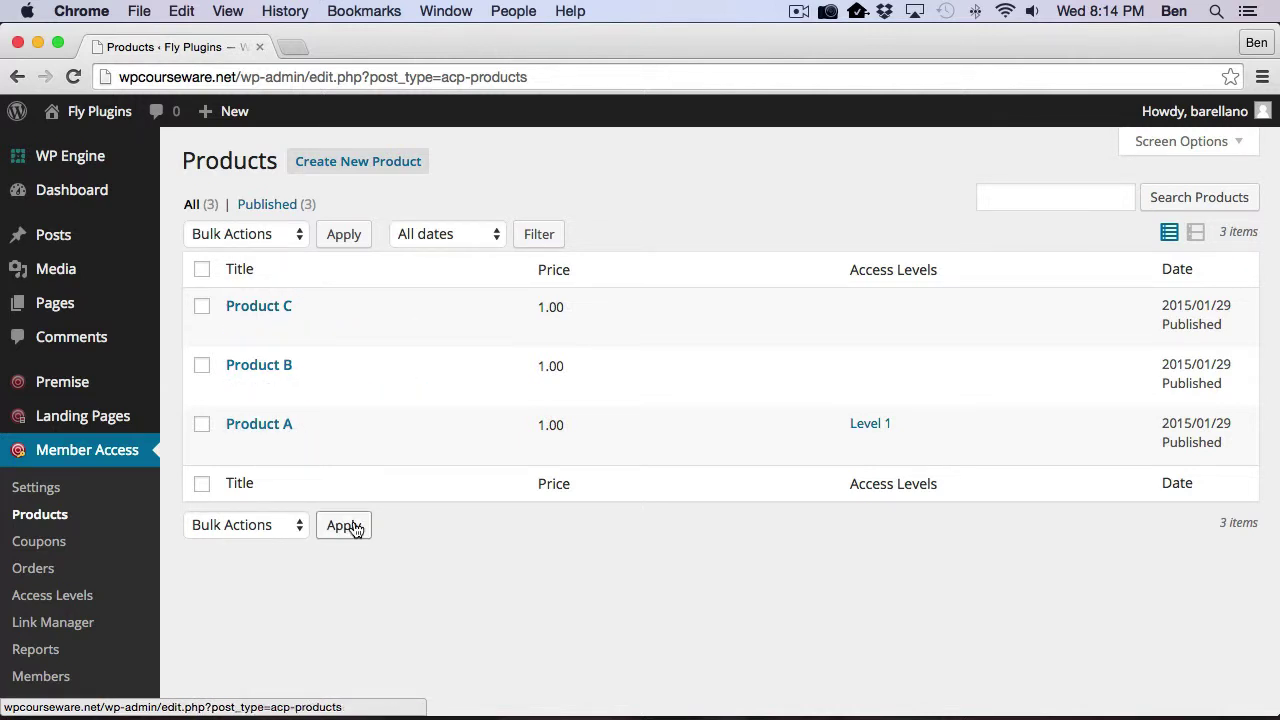
scroll(128, 531, down, 5)
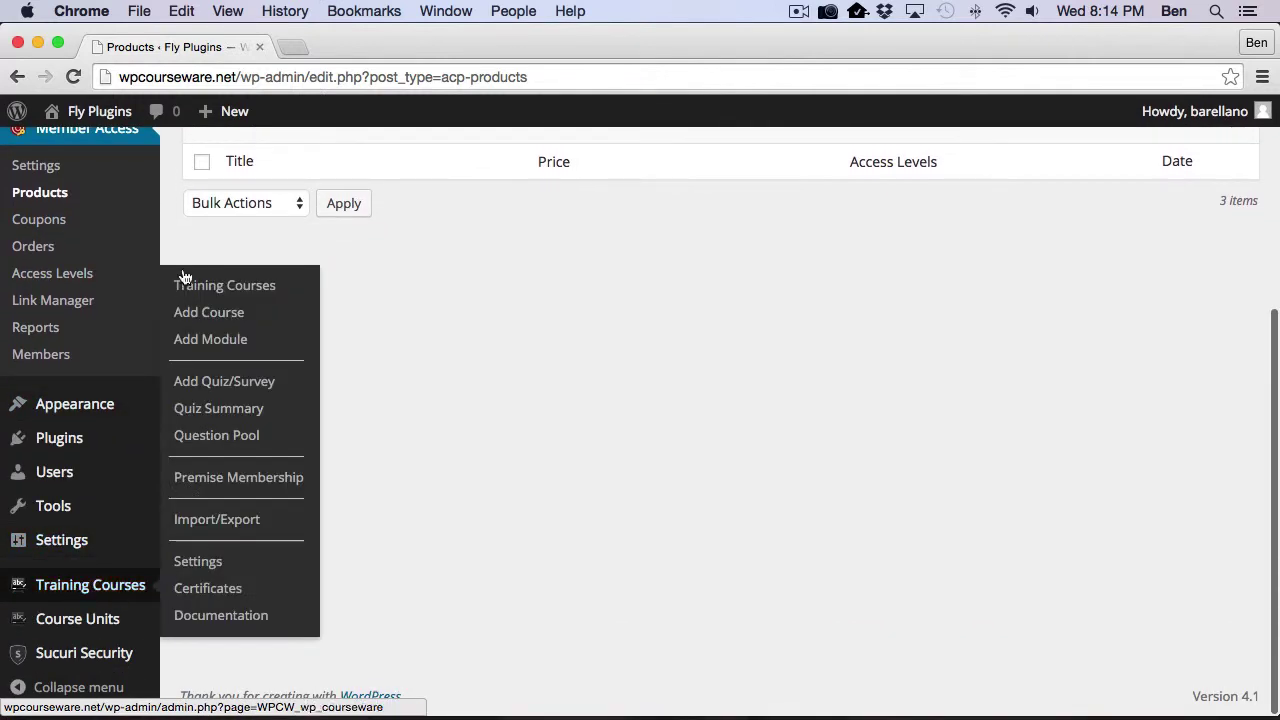
Step: Look over the four WP Courseware training courses, including Extra Course for B
mouse_move(95, 606)
click(216, 287)
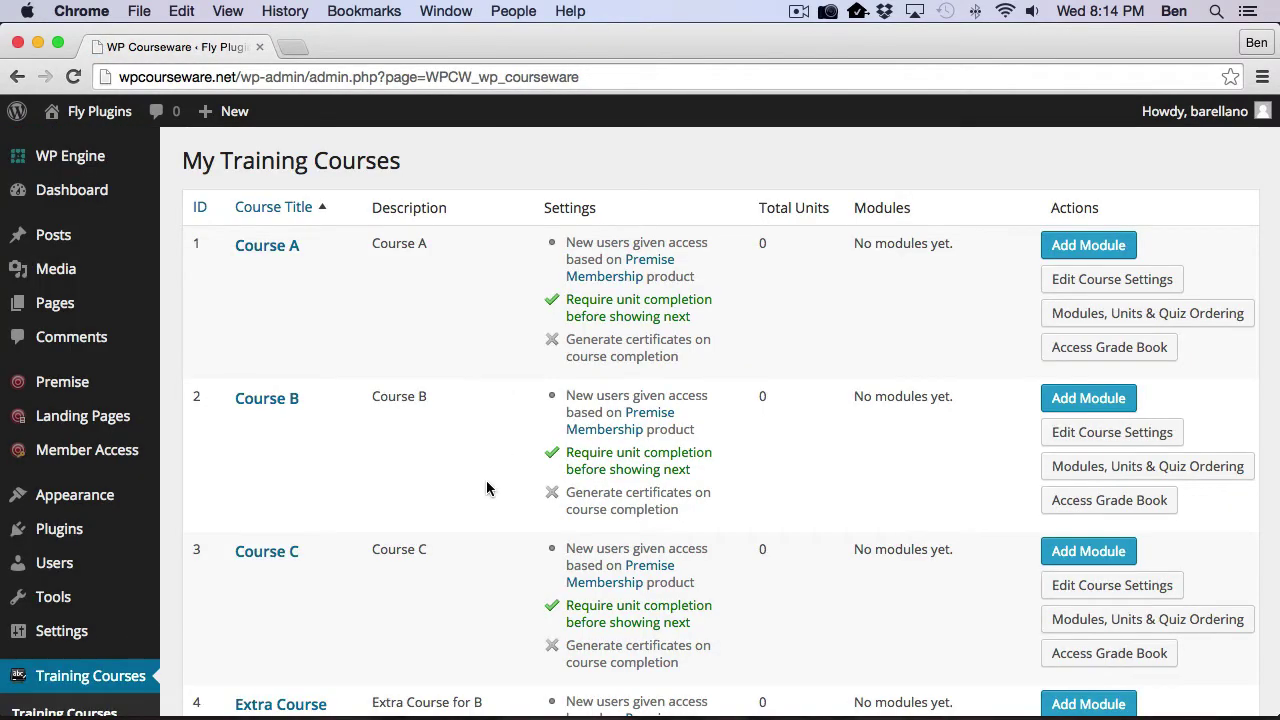
scroll(486, 487, down, 2)
scroll(486, 487, down, 3)
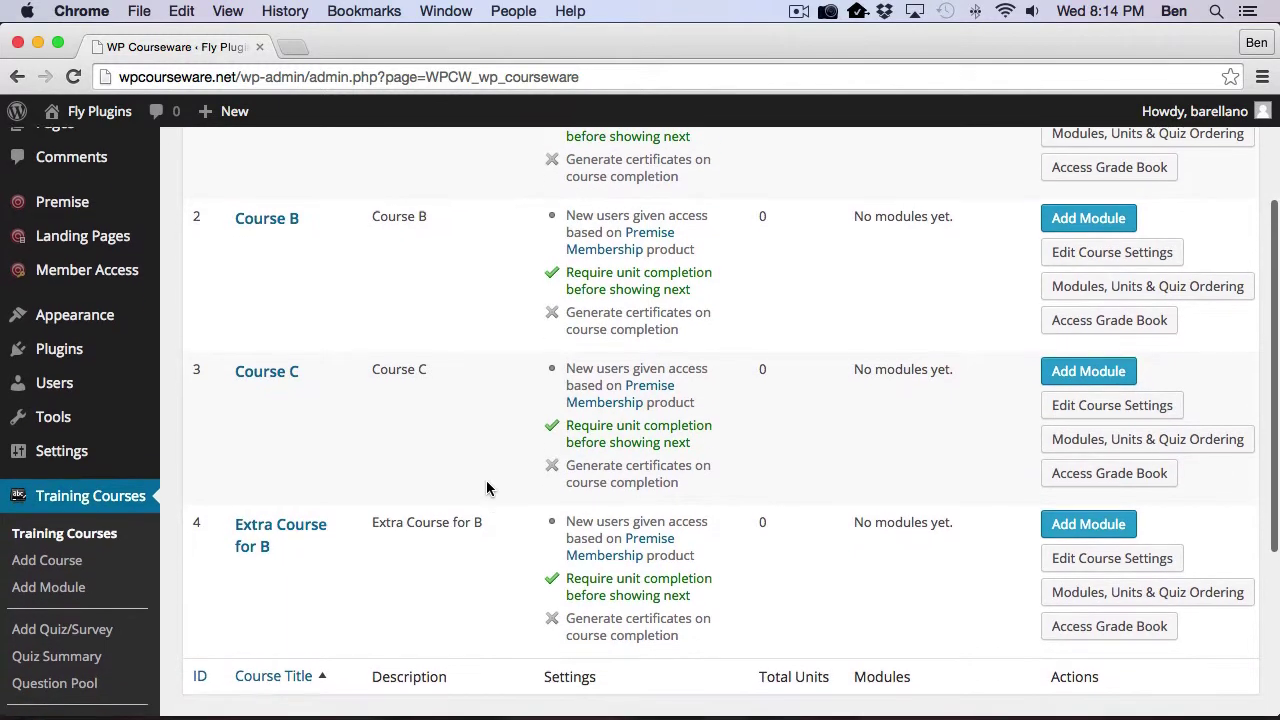
scroll(486, 487, up, 3)
scroll(486, 488, up, 1)
scroll(486, 488, down, 5)
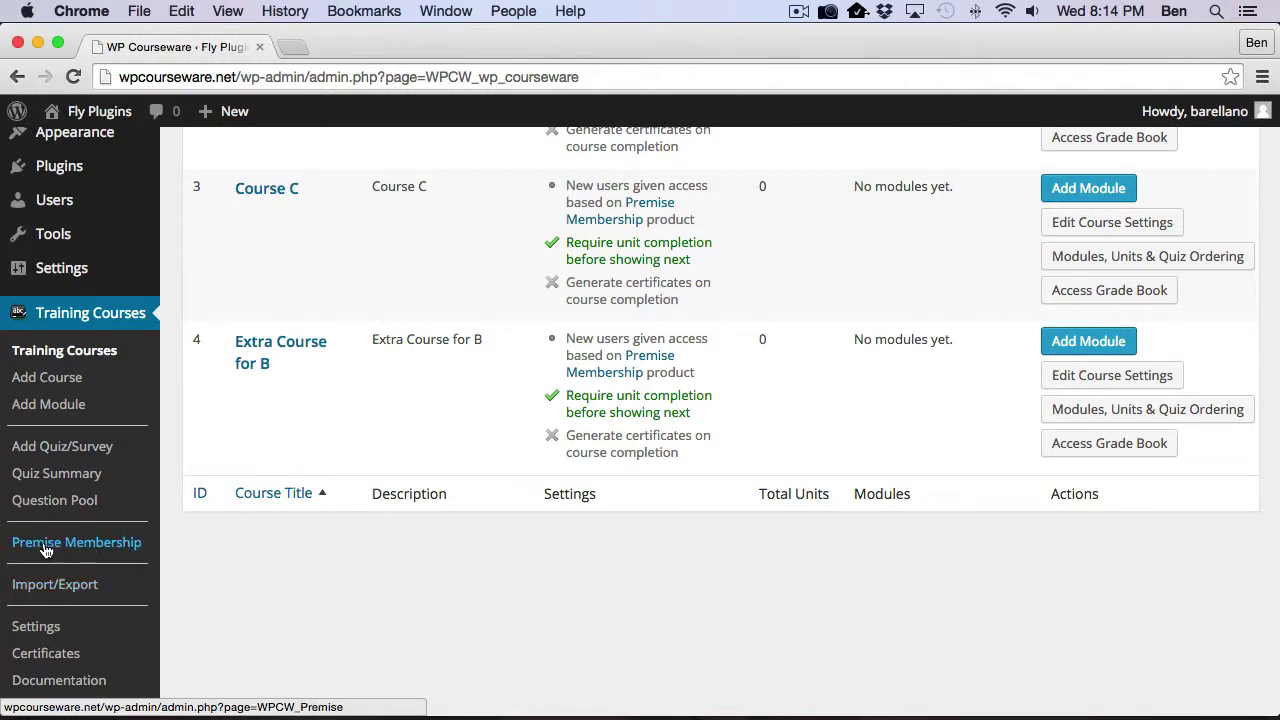
Step: Limit Product A's Premise Membership course access to Course A only, save, and return to the summary
click(104, 546)
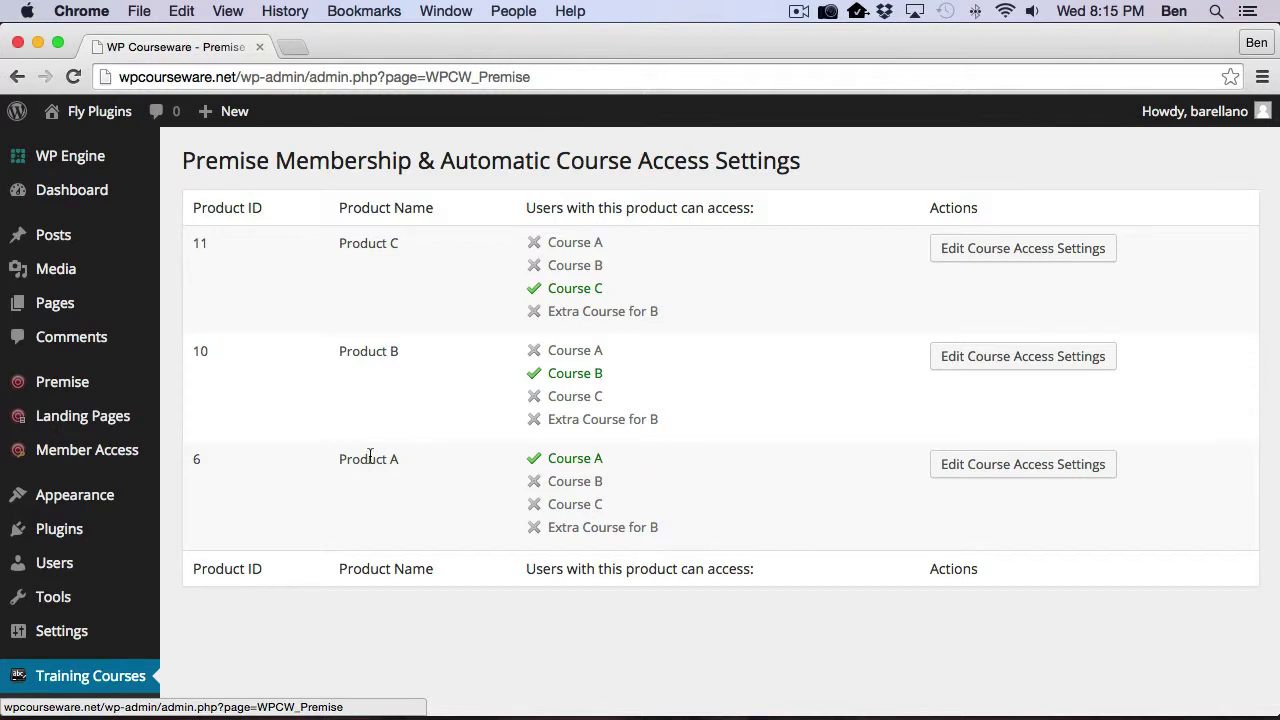
click(1017, 474)
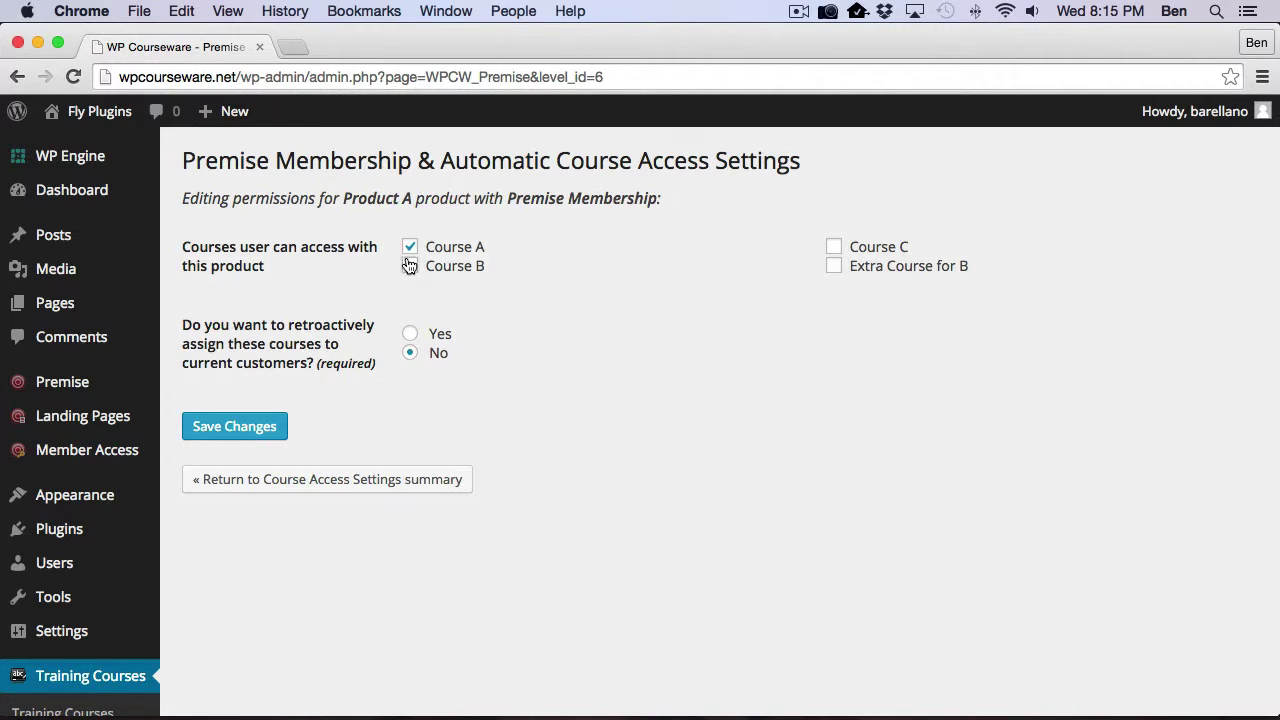
click(409, 265)
click(834, 246)
click(834, 266)
click(834, 246)
click(834, 266)
click(410, 266)
click(238, 428)
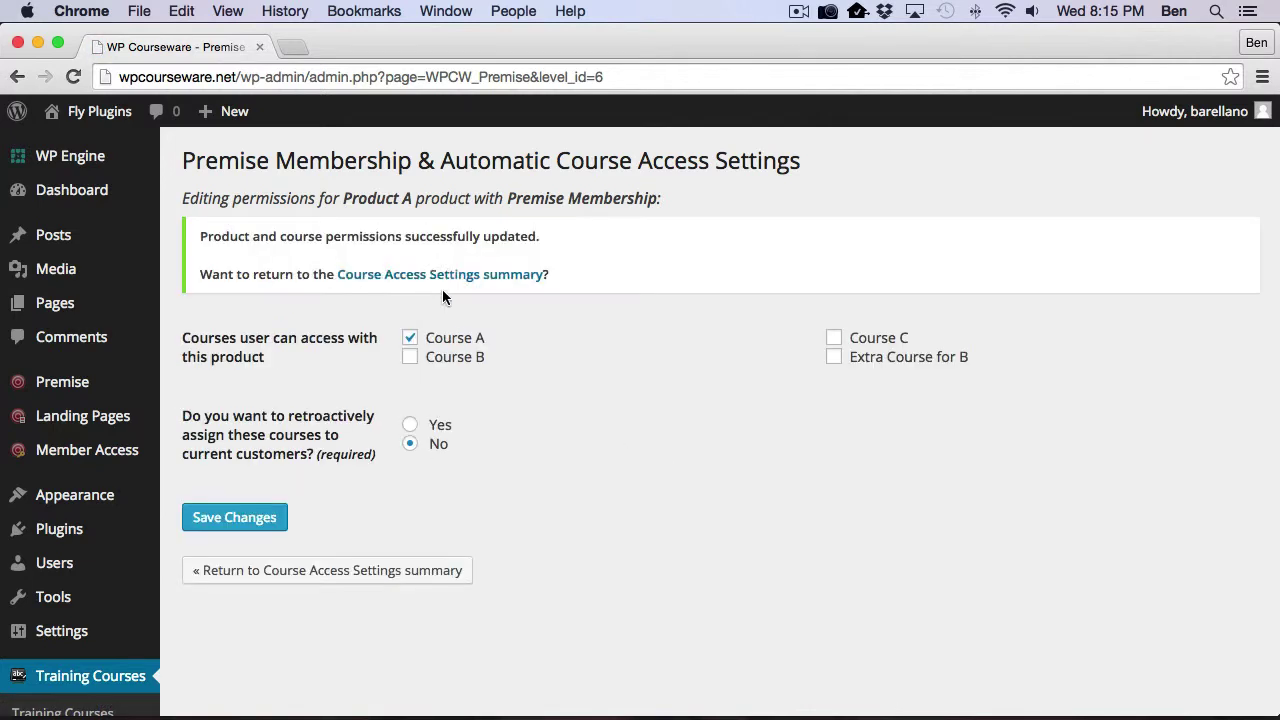
click(329, 576)
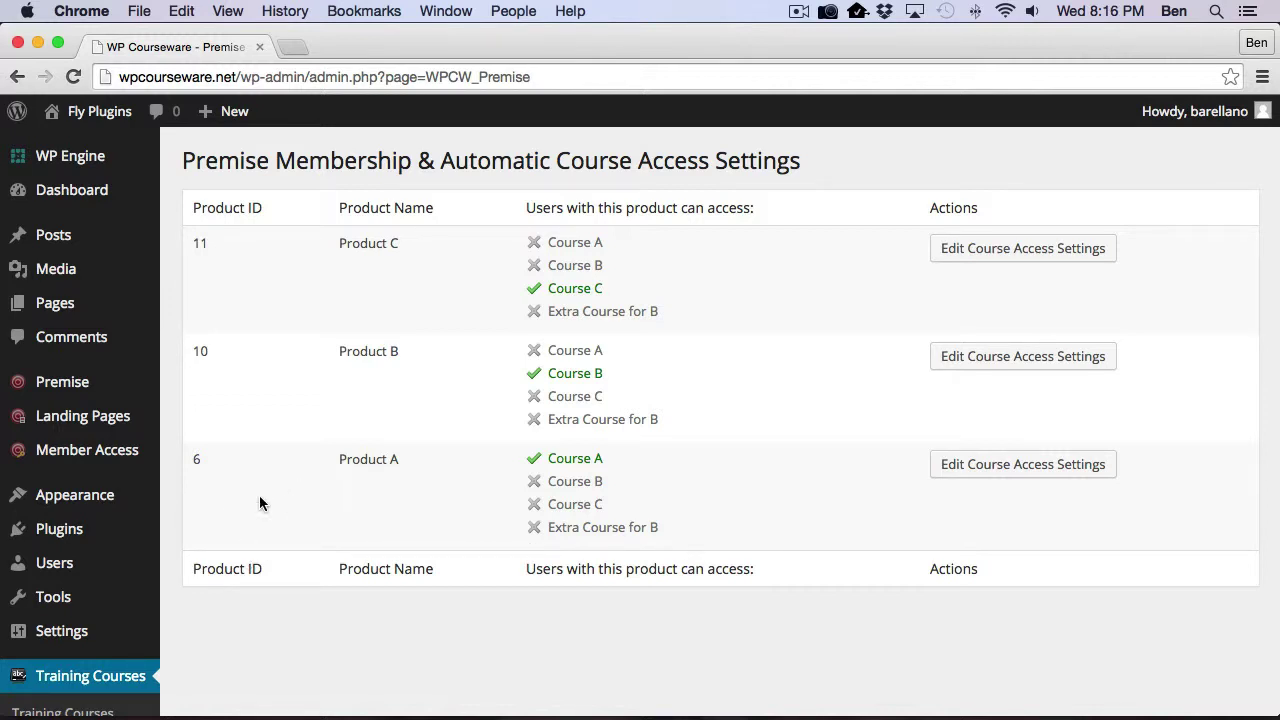
Step: Show the Users list with access levels and course progress, then switch to Firefox
click(52, 566)
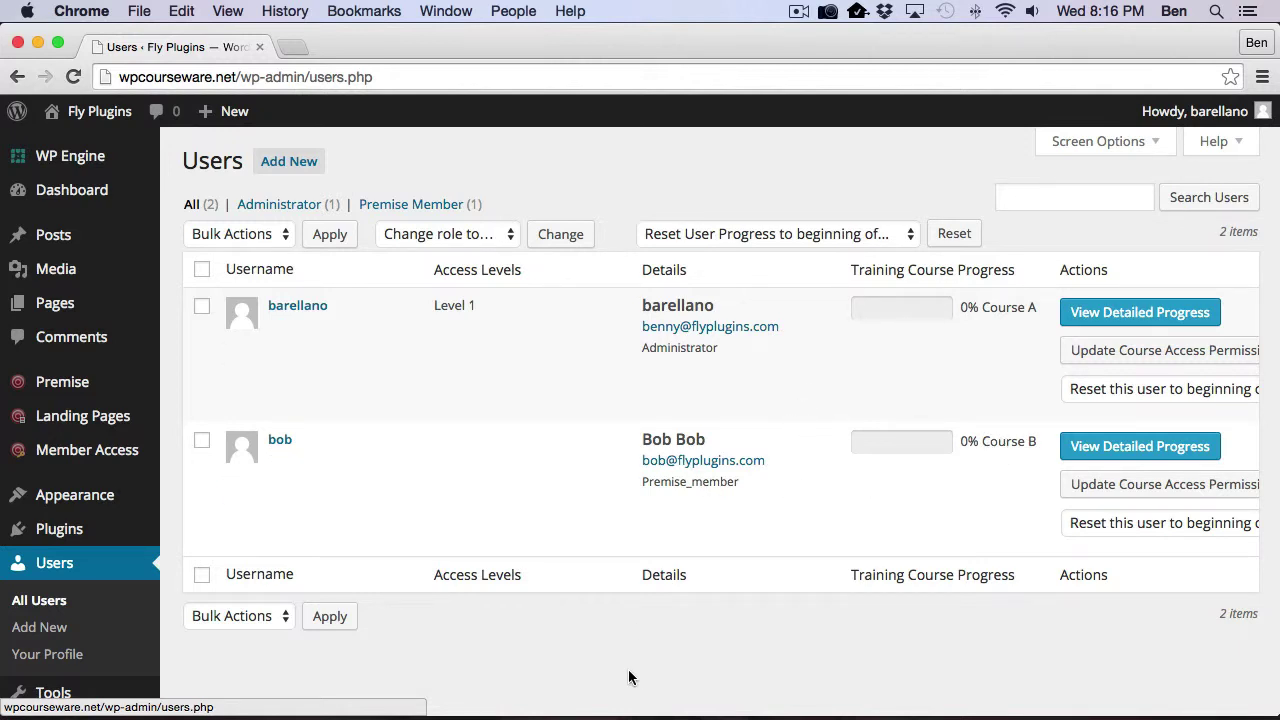
key(super+Tab)
key(super+Tab)
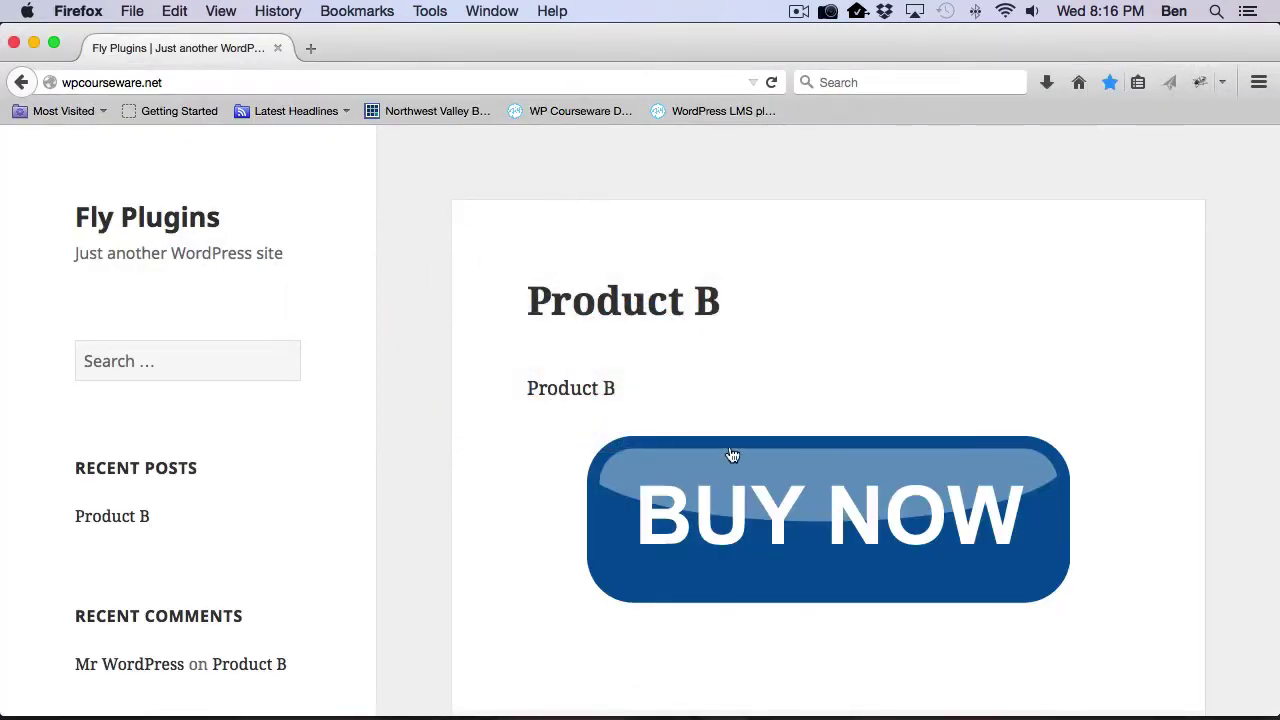
Step: Use BUY NOW on the Product B post to reach its checkout page
click(826, 523)
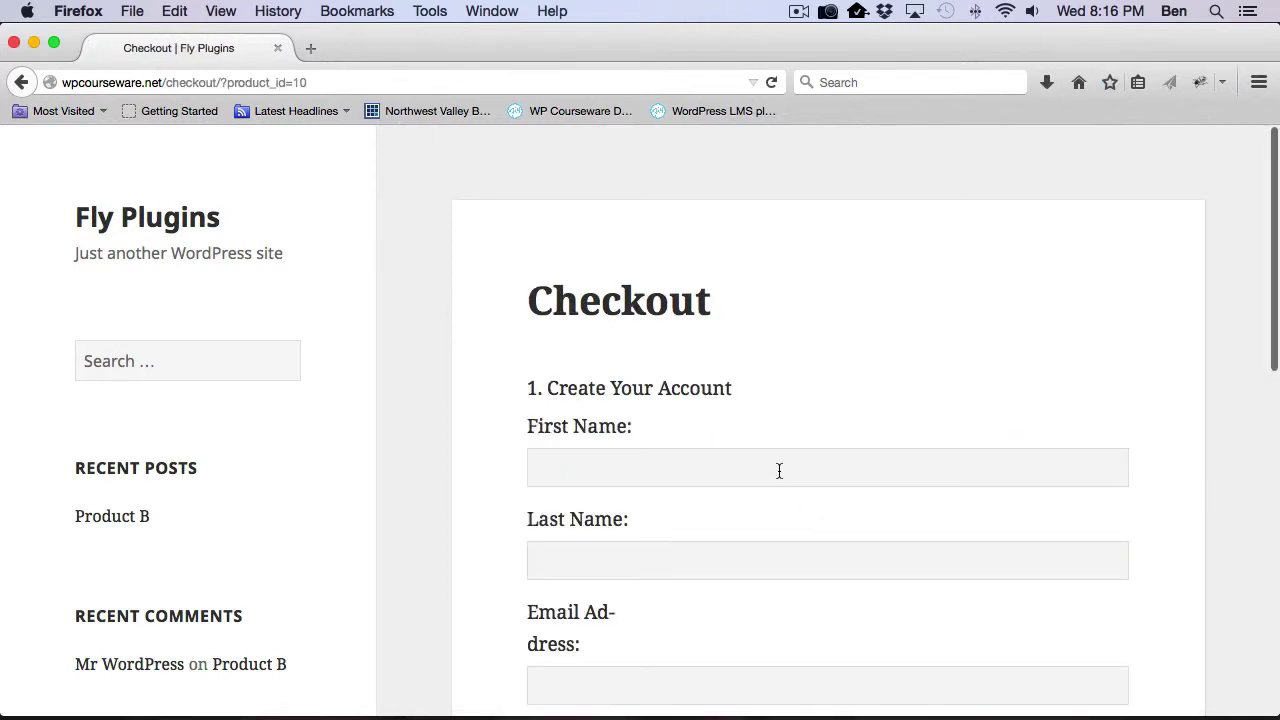
scroll(787, 500, down, 3)
Step: Enter the buyer's first name, last name and e-mail address in the Create Your Account form
scroll(700, 440, up, 2)
scroll(638, 412, down, 2)
scroll(639, 410, down, 1)
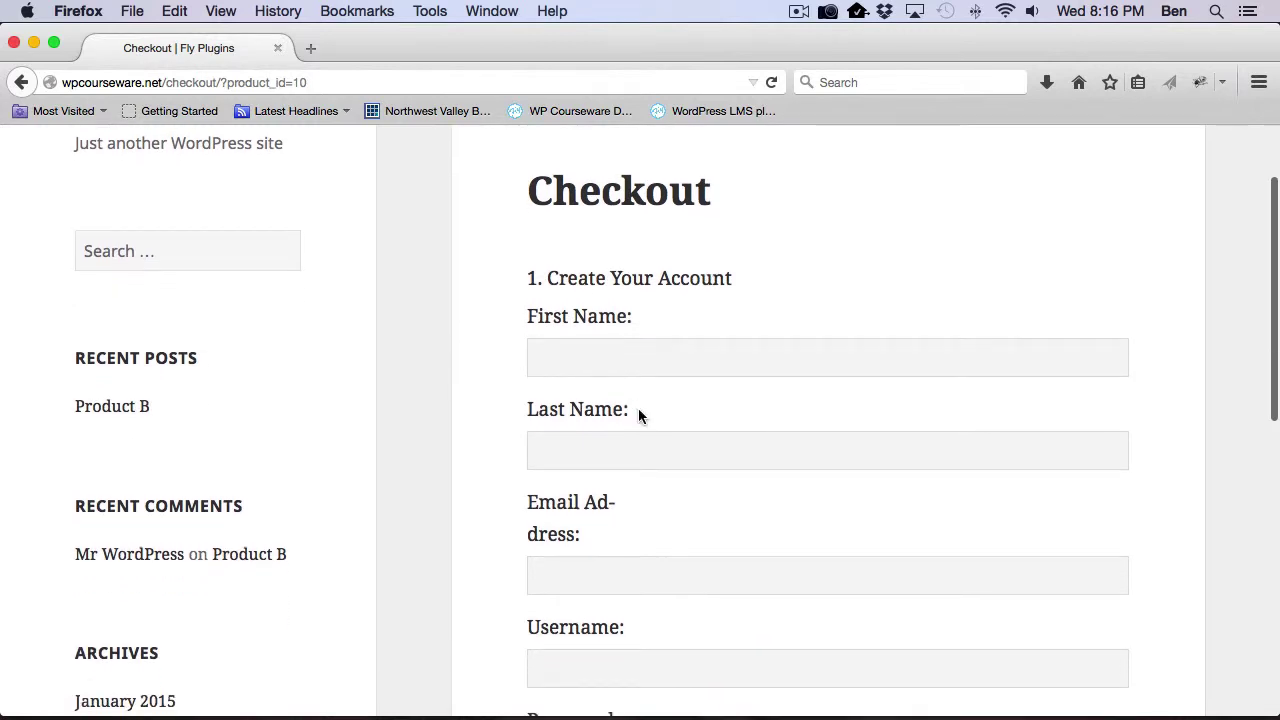
click(592, 352)
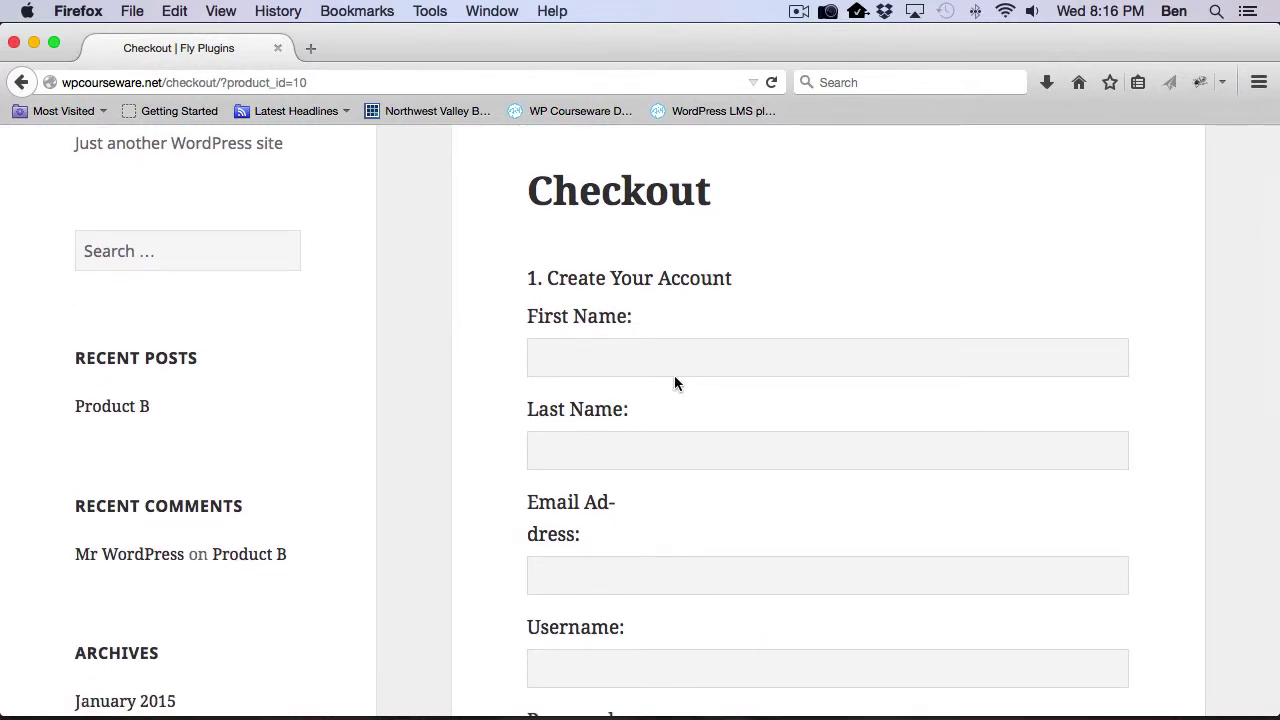
text(Jim)
key(Tab)
text(Jim)
key(Tab)
Step: Fill in the buyer's username and a matching password and password confirmation
key(Tab)
text(jim)
key(Tab)
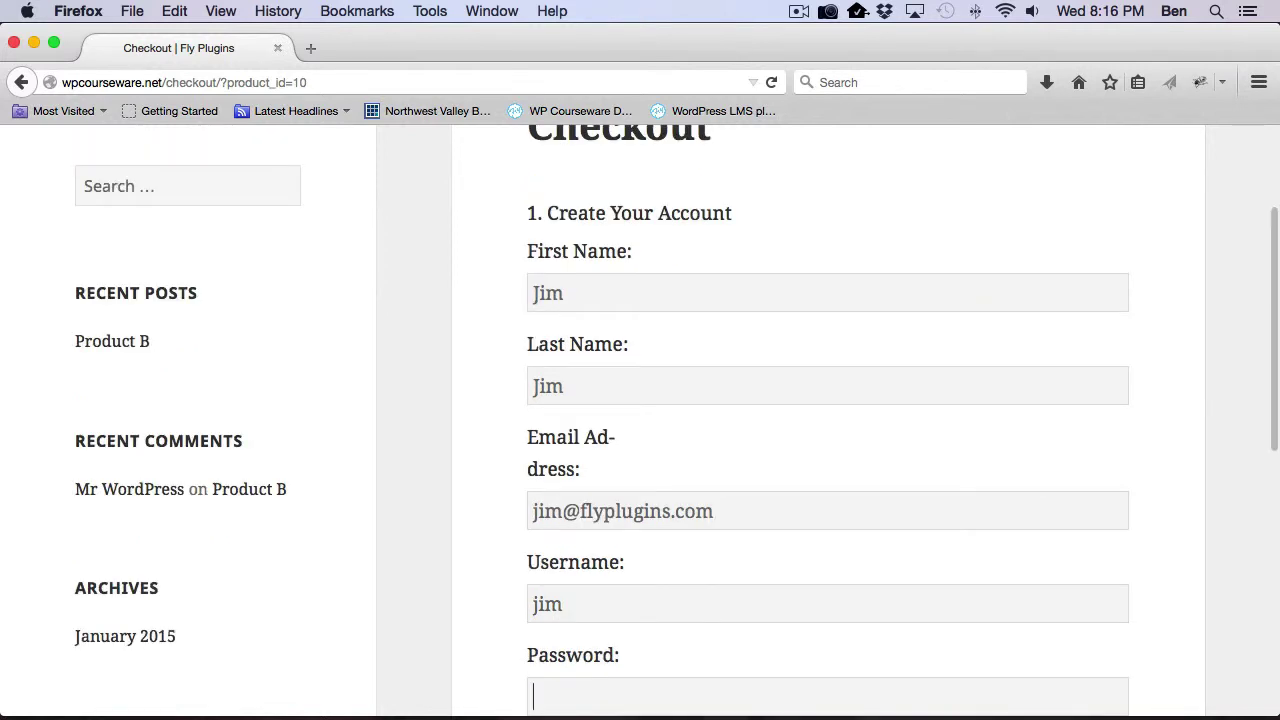
text(password)
key(Tab)
text(password)
scroll(686, 417, down, 3)
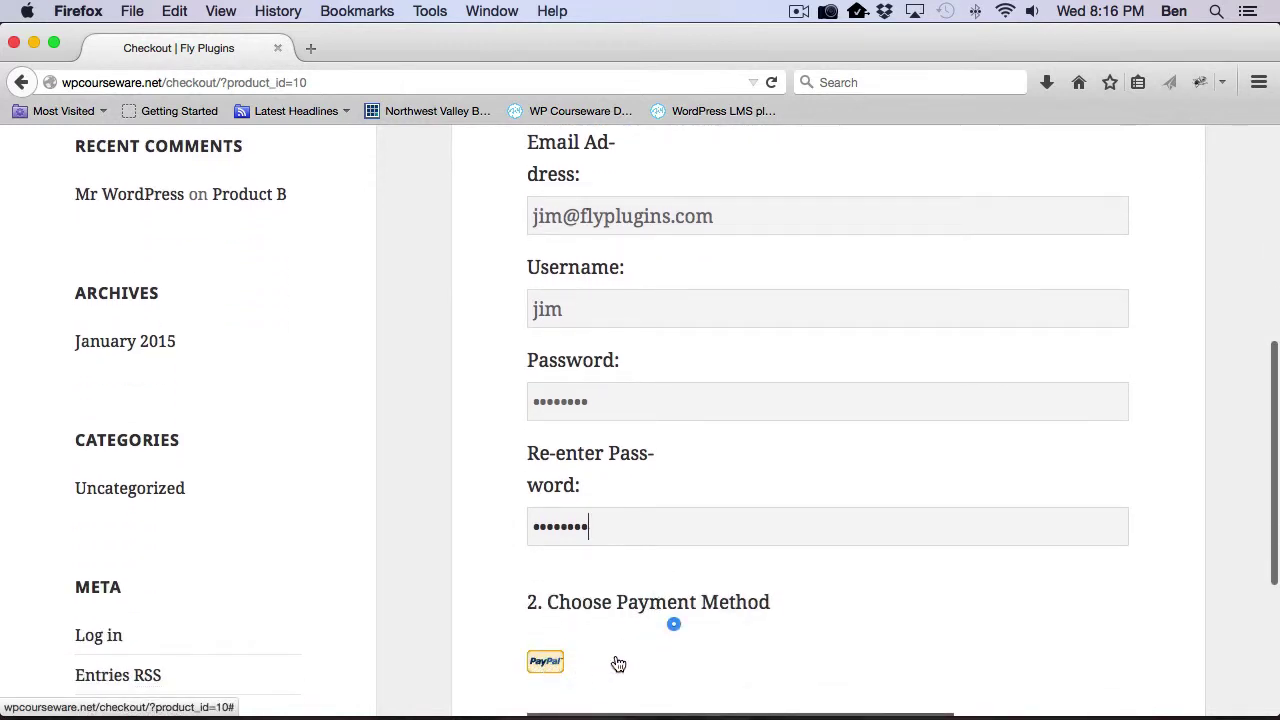
scroll(614, 666, down, 2)
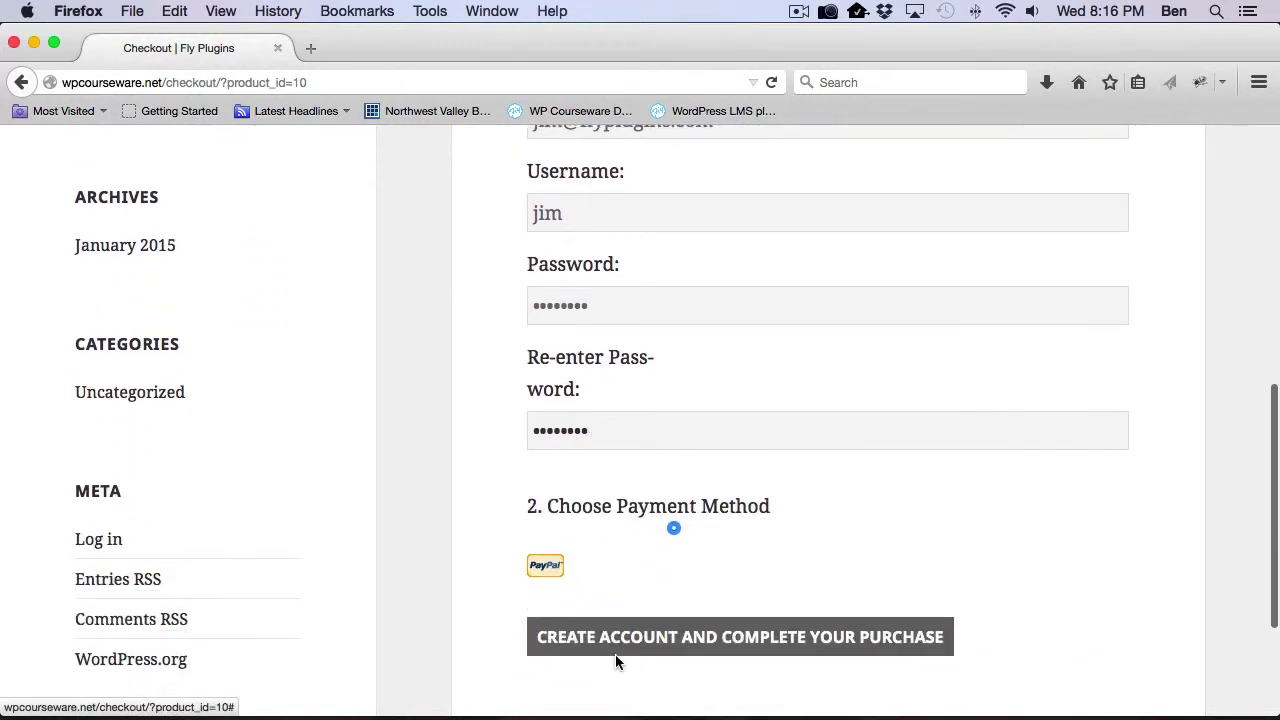
Step: Submit the account form, sign in to PayPal Sandbox with the buyer's password, and approve payment
click(665, 645)
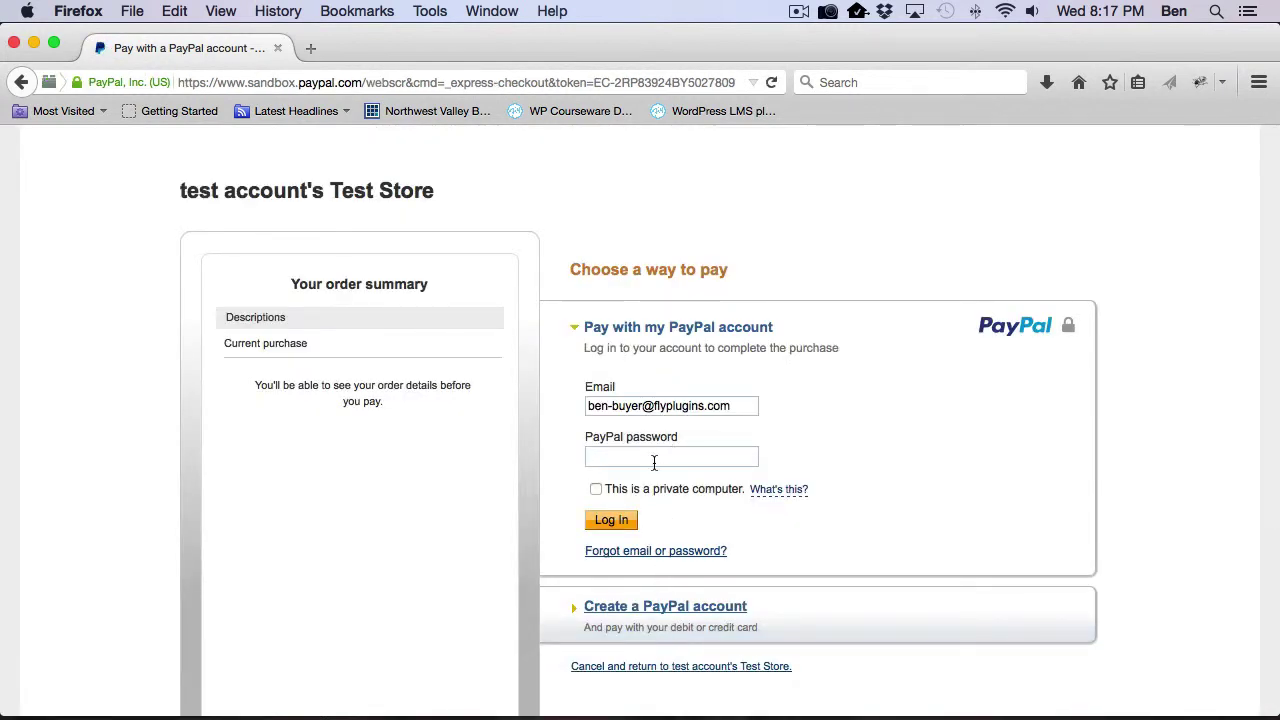
text(***)
click(611, 520)
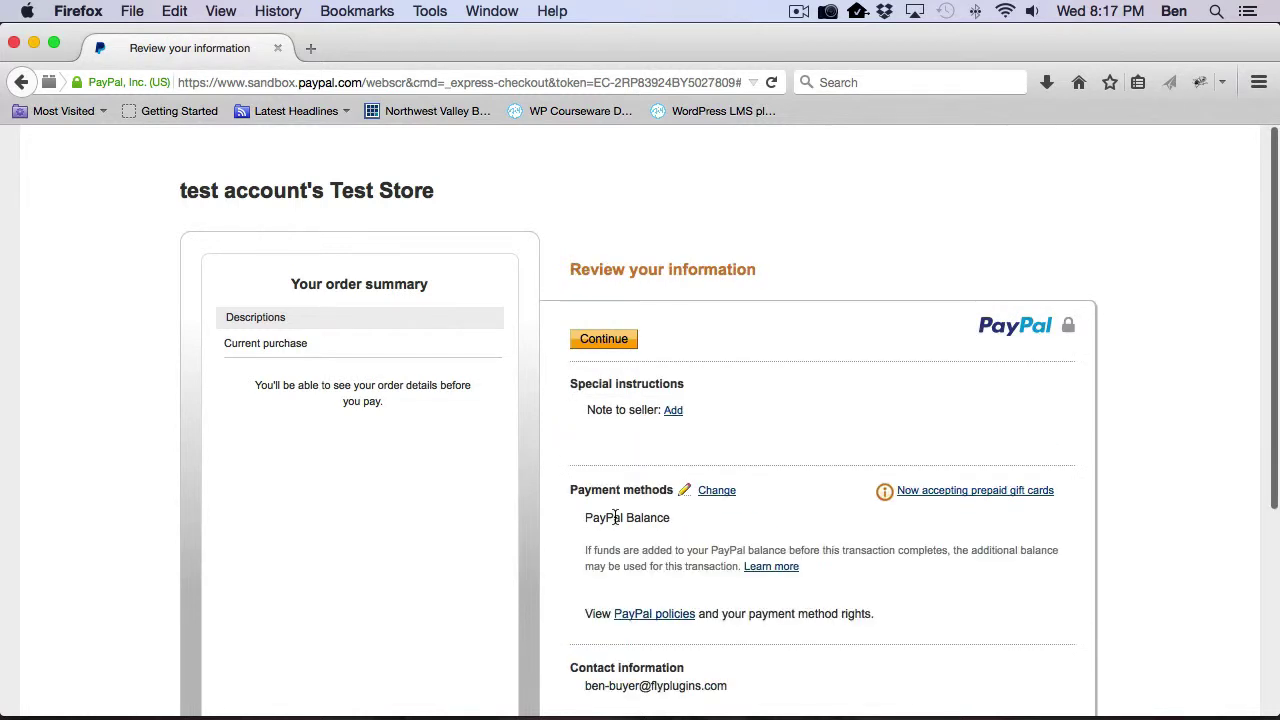
scroll(660, 450, down, 5)
click(617, 518)
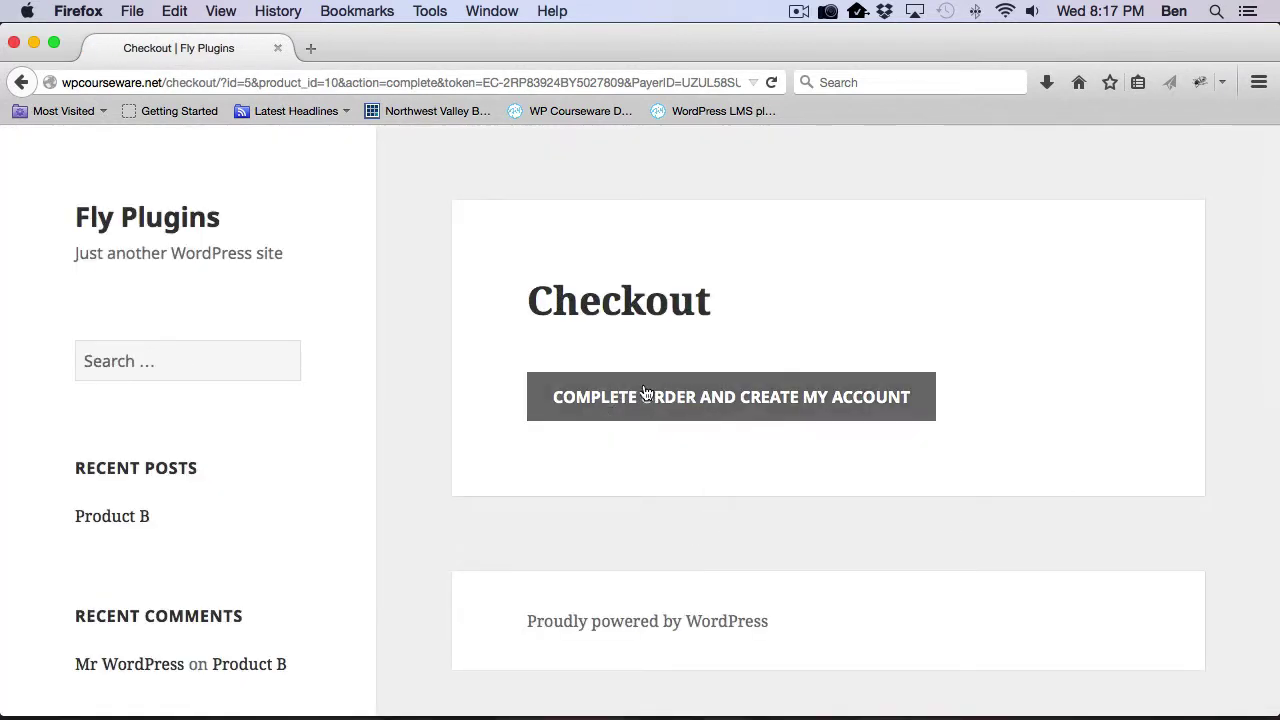
Step: Complete the order to create the buyer's account, then switch back to Chrome
click(760, 414)
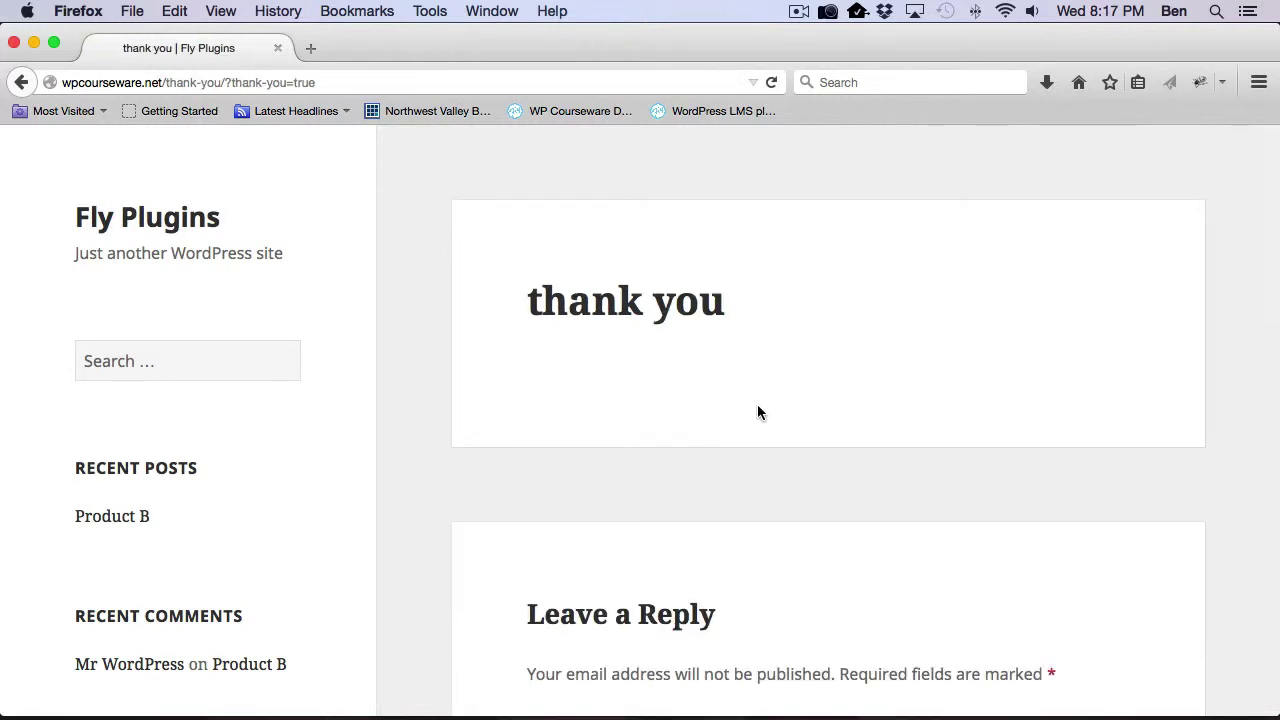
key(super+Tab)
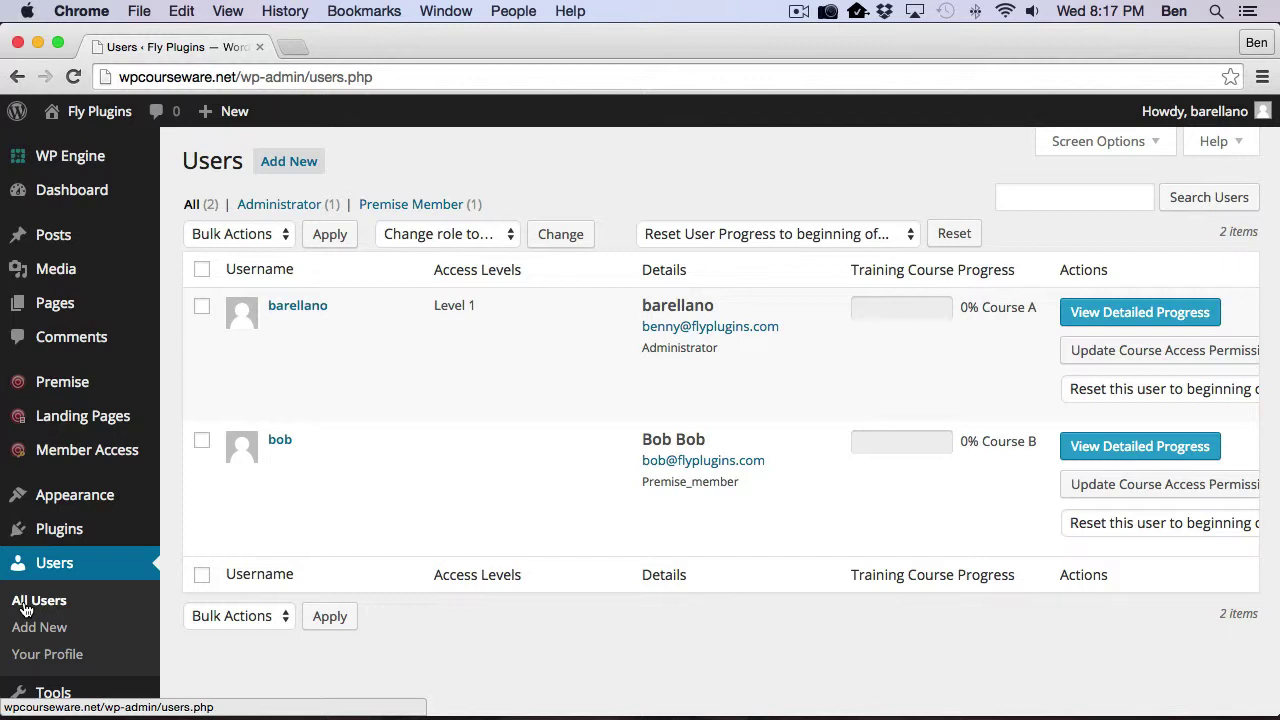
Step: Reload All Users and confirm three users, the new buyer a Premise member at 0% Course B
click(25, 606)
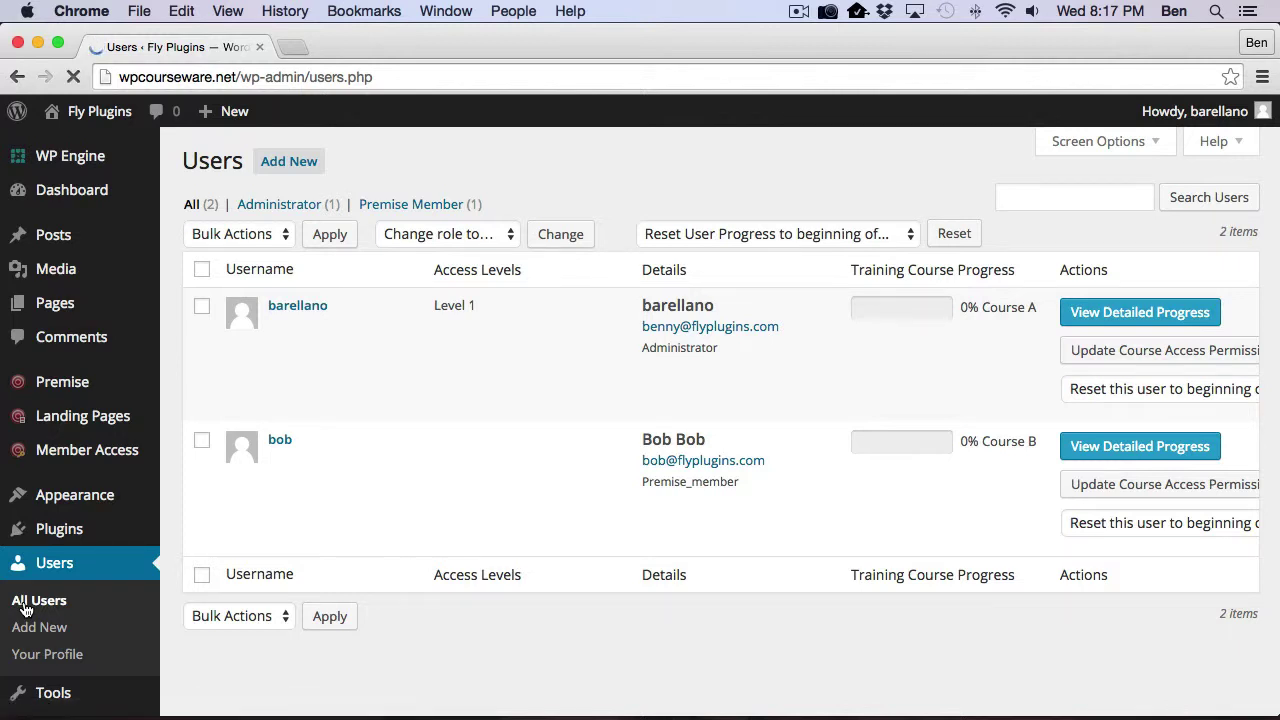
scroll(366, 520, down, 2)
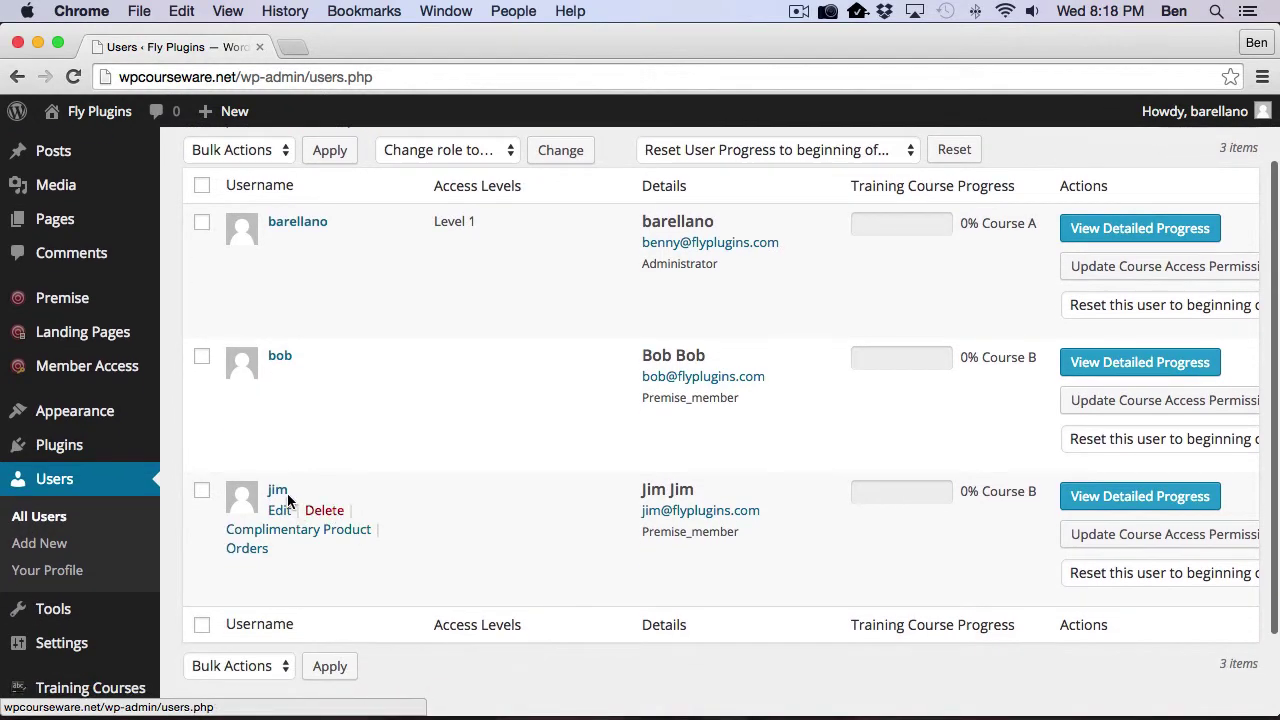
scroll(800, 545, up, 2)
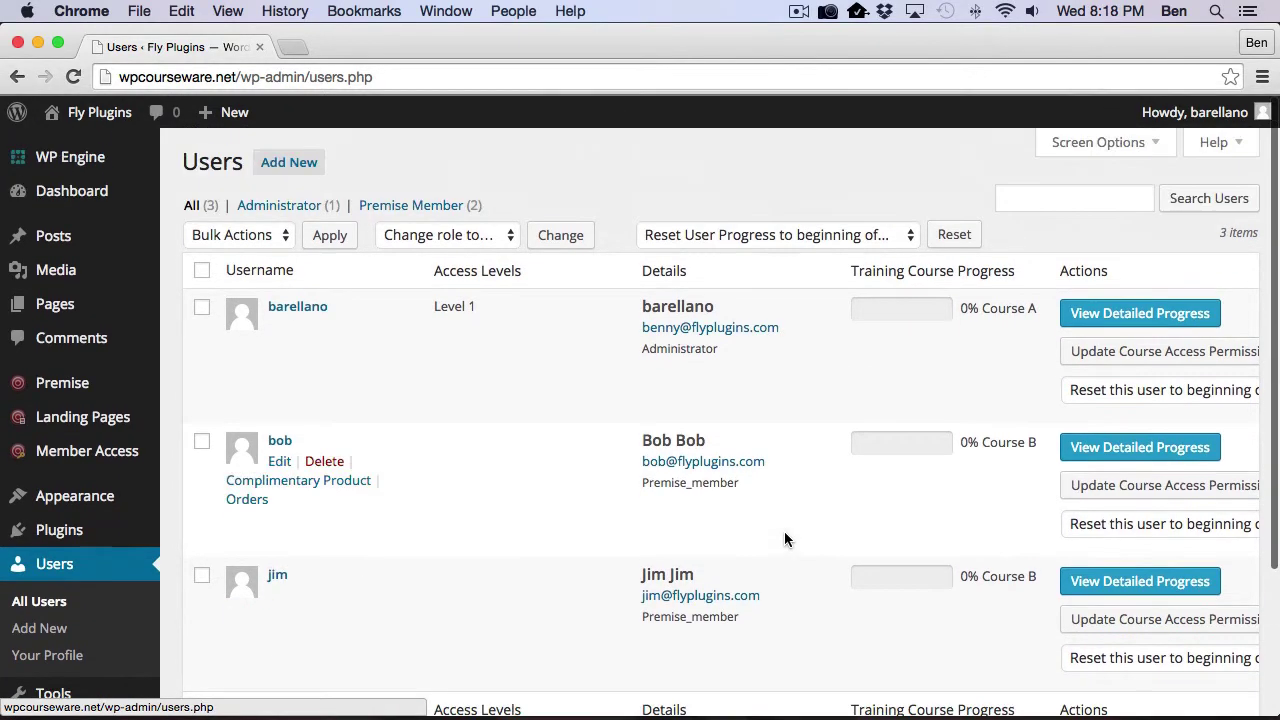
mouse_move(90, 450)
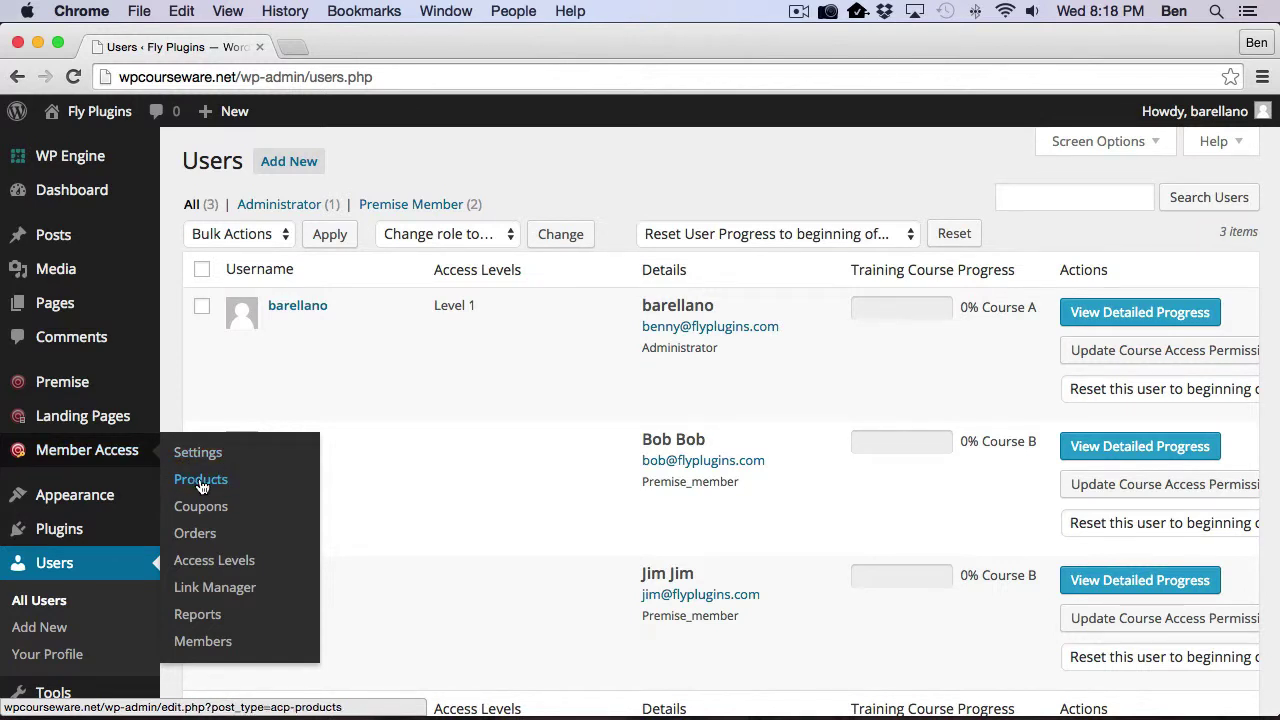
Step: Open the Member Access Orders list and scroll down to the new Product B order
click(195, 536)
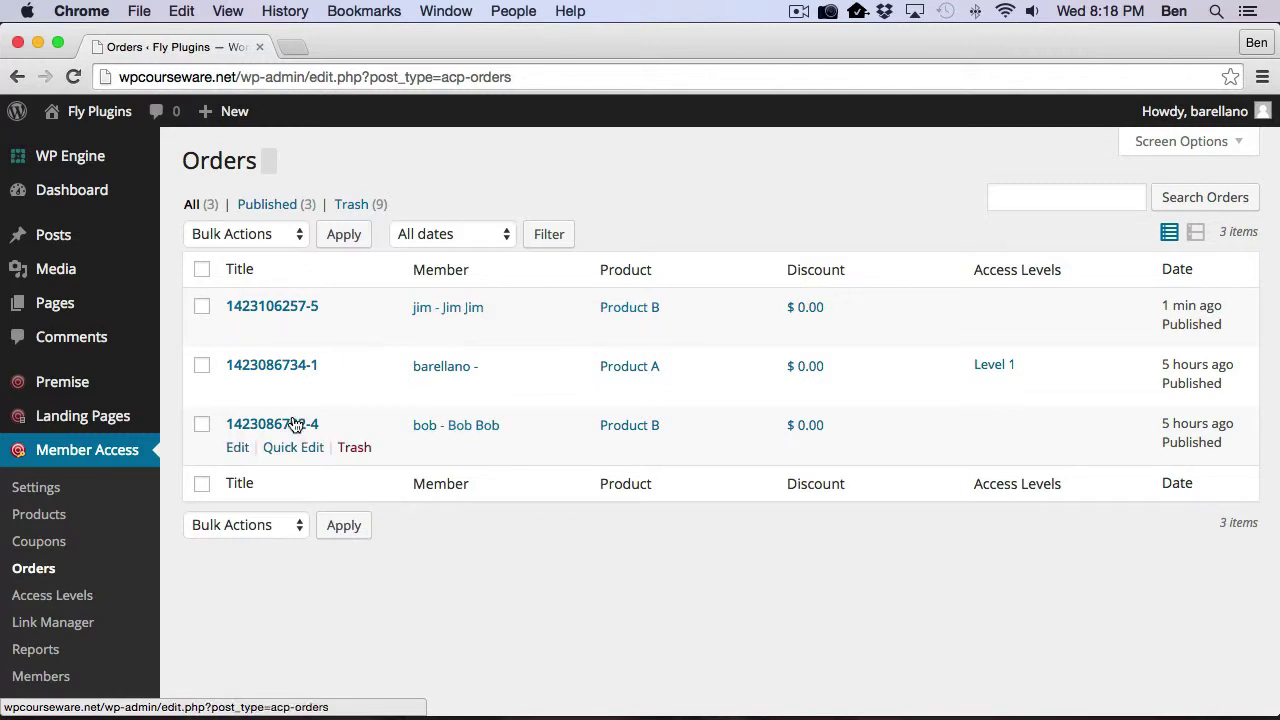
scroll(106, 423, down, 5)
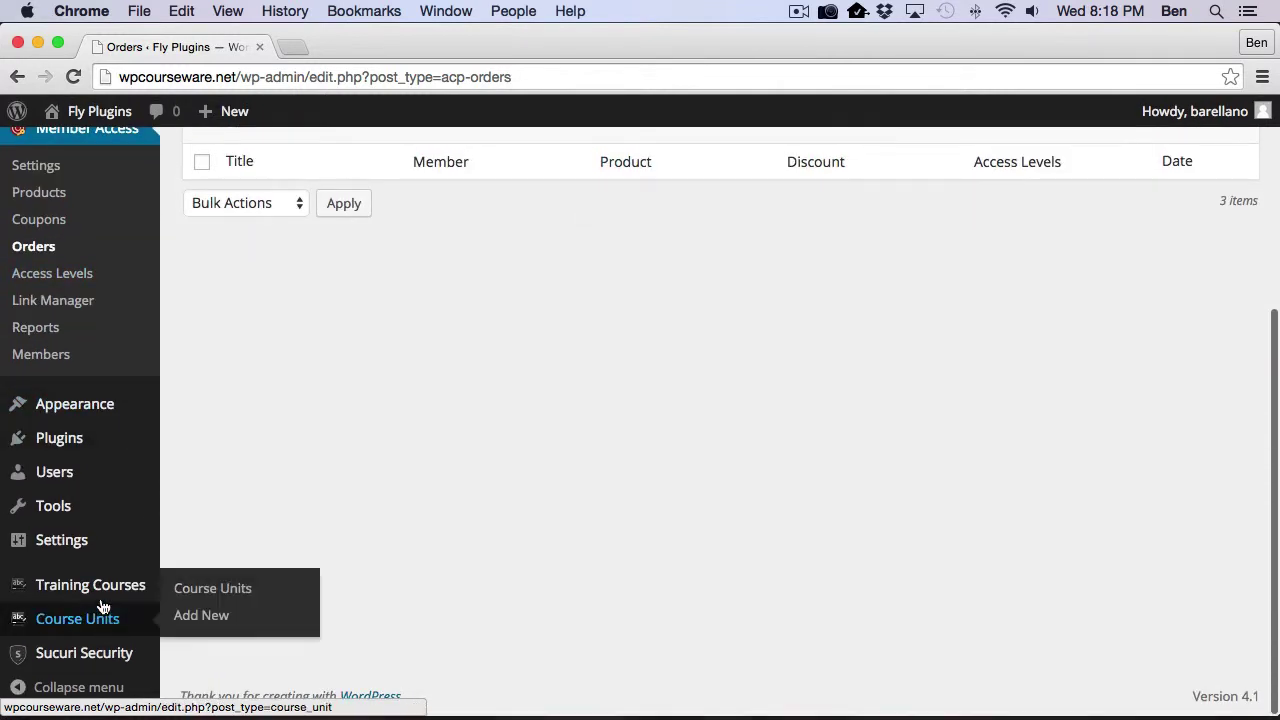
Step: In Premise Membership settings, add Extra Course for B to Product B, applied retroactively, and save
mouse_move(140, 584)
click(231, 479)
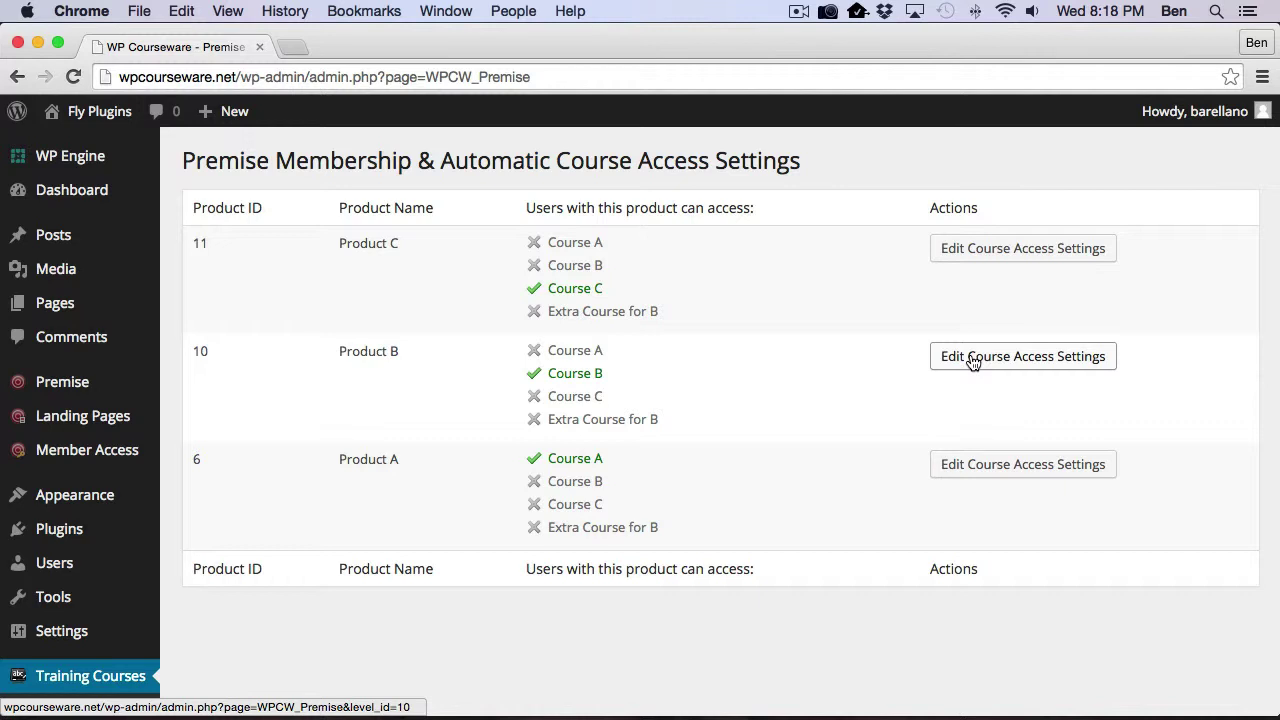
click(972, 358)
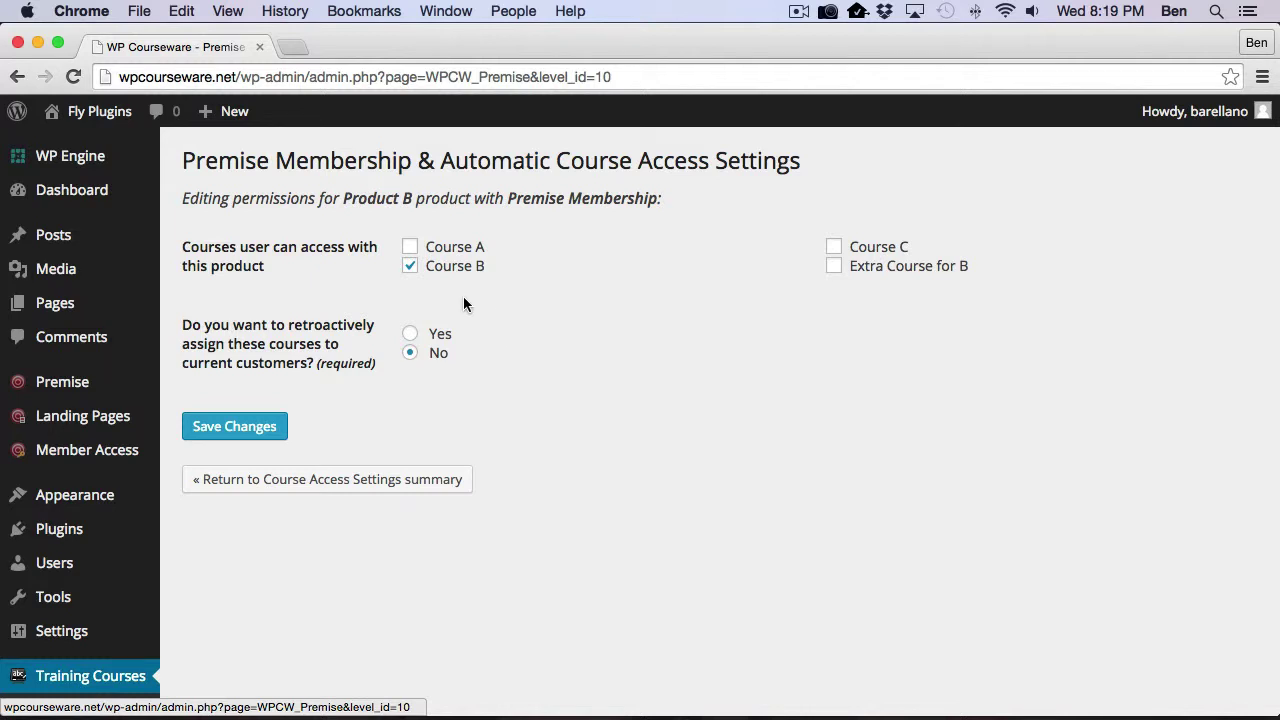
click(834, 267)
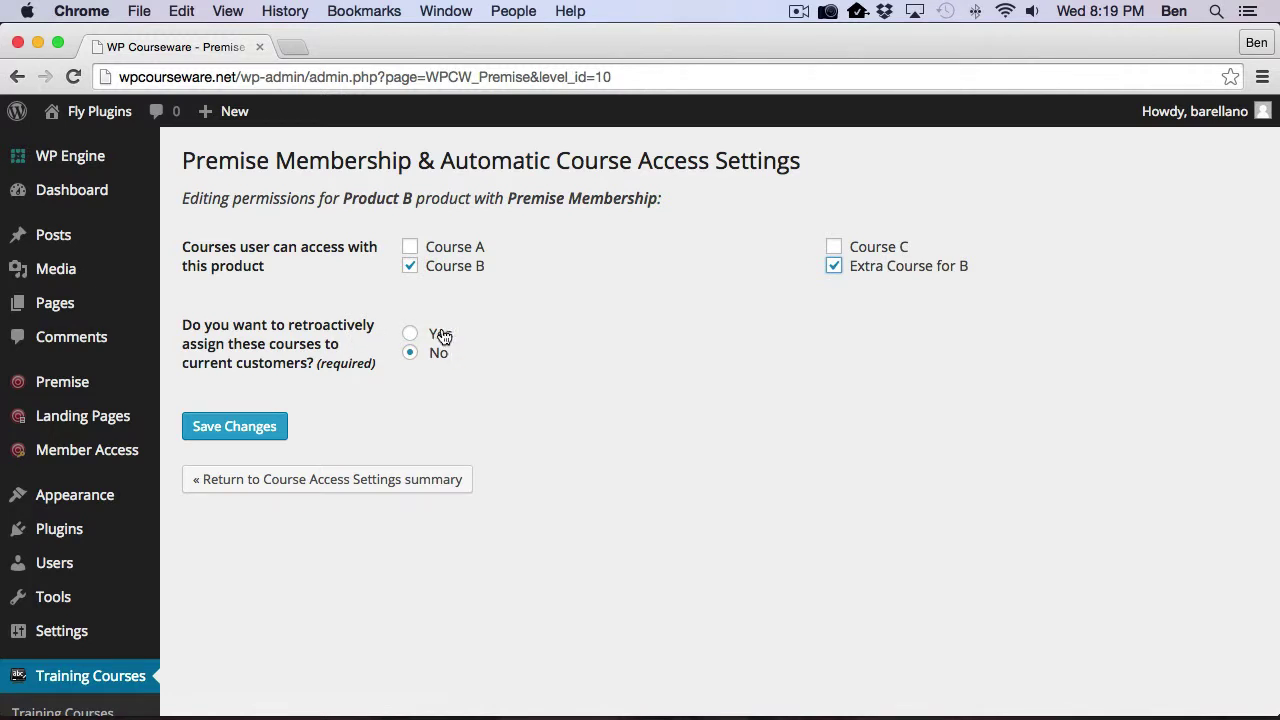
click(409, 338)
click(222, 429)
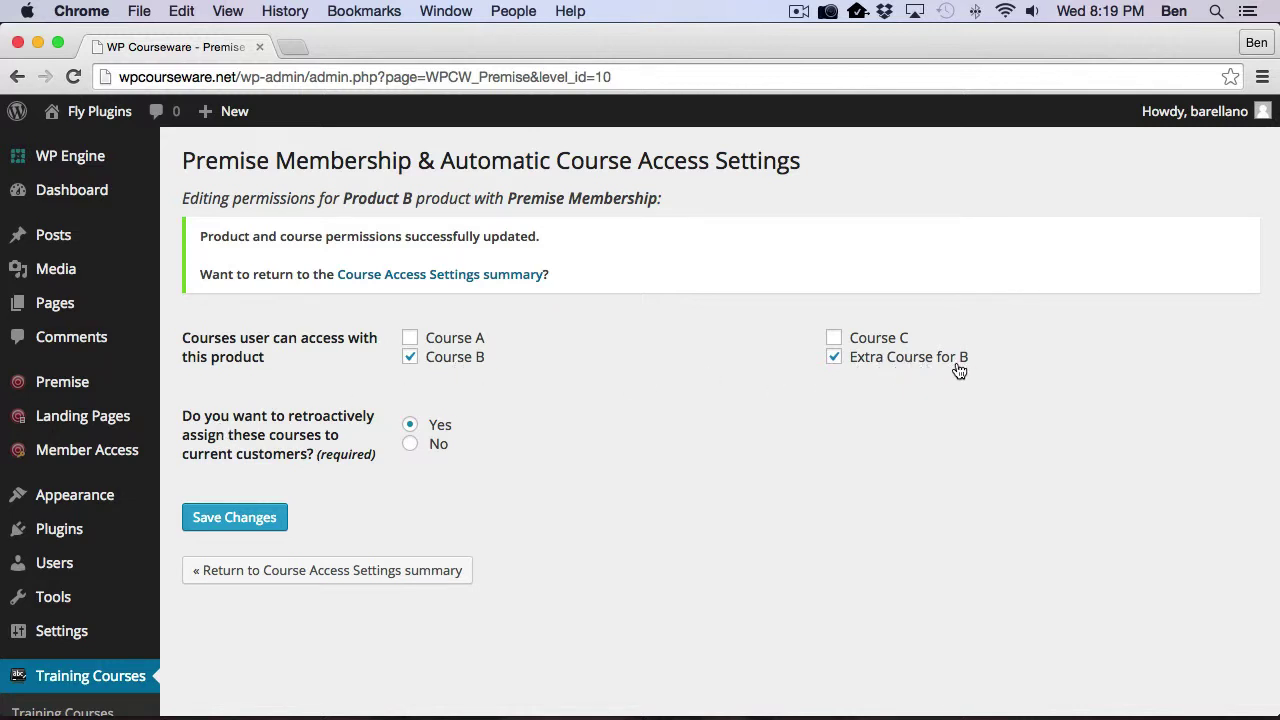
Step: Open All Users and scroll to see both Product B members enrolled in Extra Course for B
click(54, 563)
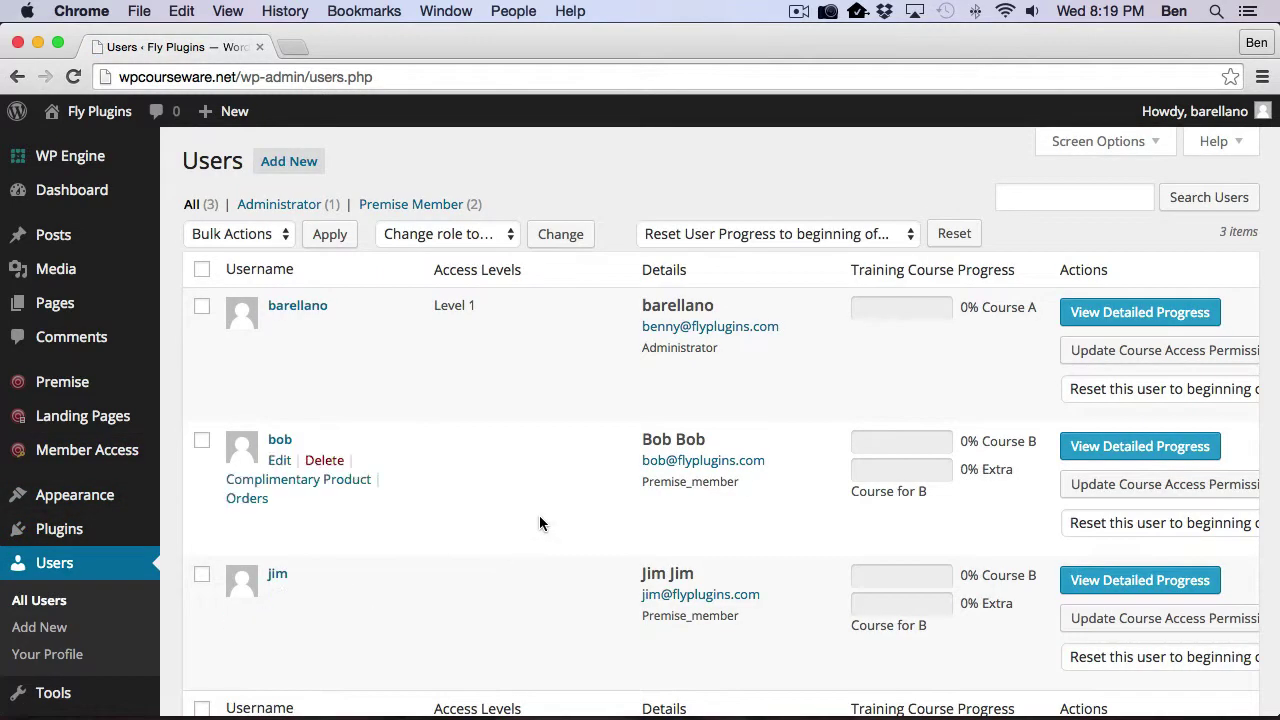
scroll(539, 520, down, 2)
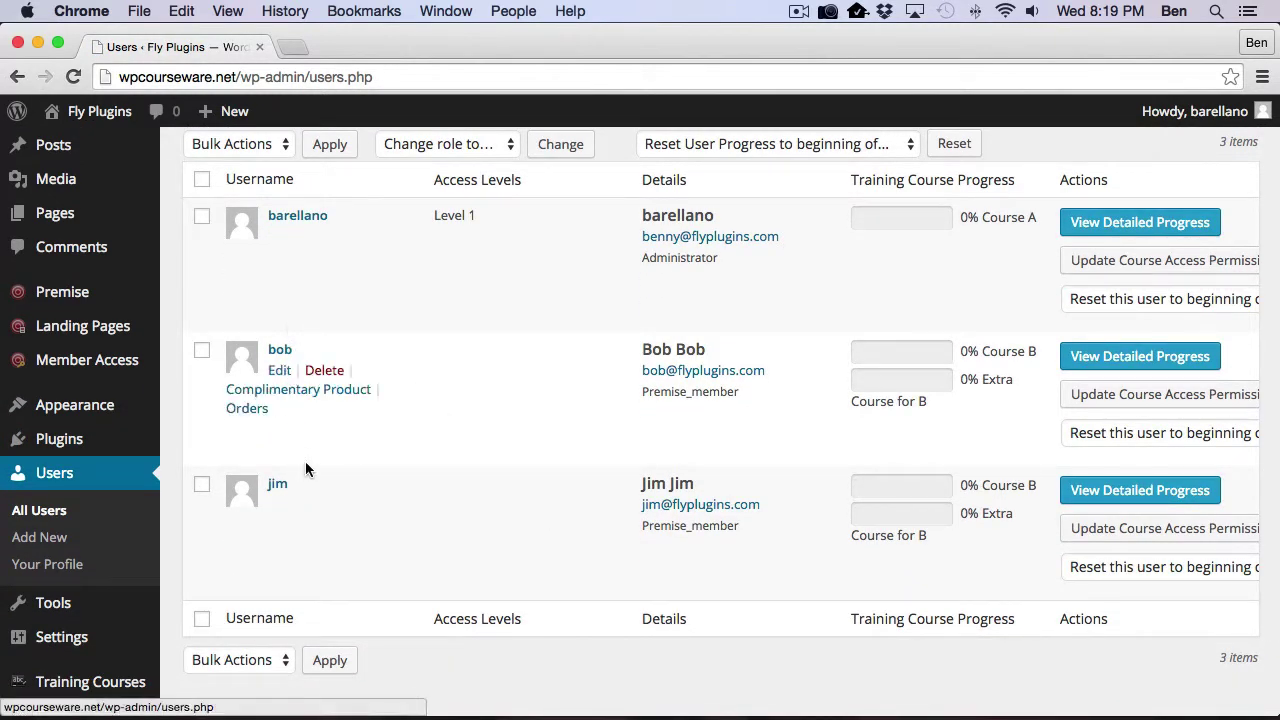